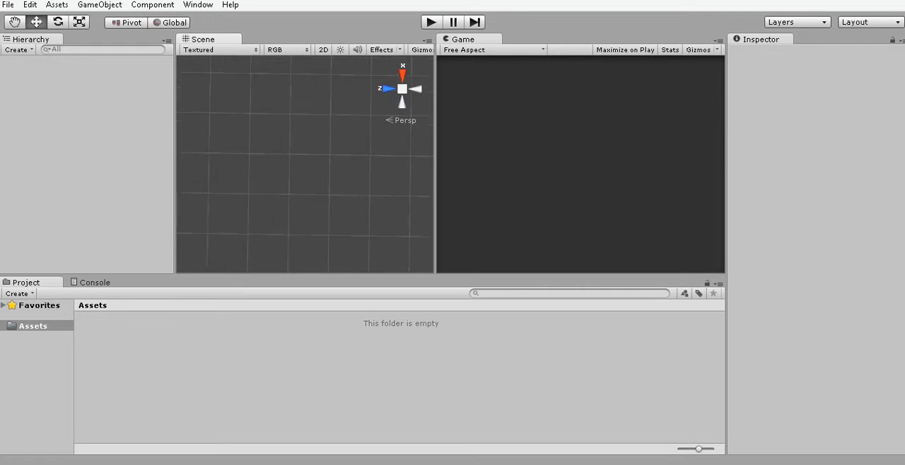
pyautogui.moveTo(297, 164); pyautogui.dragTo(346, 164, button='right')
pyautogui.moveTo(332, 152); pyautogui.dragTo(320, 157, button='middle')
pyautogui.moveTo(319, 157); pyautogui.dragTo(349, 175, button='right')
pyautogui.scroll(-5, 305, 167)
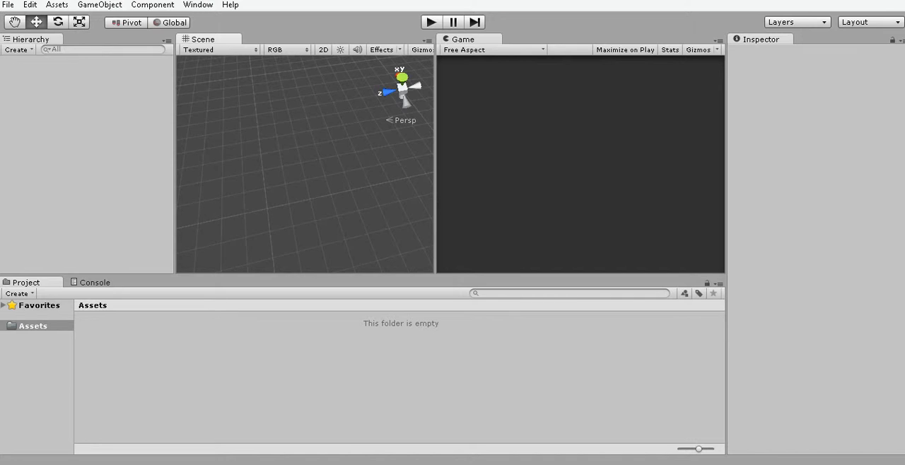
pyautogui.moveTo(308, 157); pyautogui.dragTo(310, 174, button='middle')
pyautogui.moveTo(310, 173); pyautogui.dragTo(343, 175, button='right')
pyautogui.moveTo(318, 167); pyautogui.dragTo(320, 180, button='middle')
pyautogui.moveTo(318, 191); pyautogui.dragTo(311, 72, button='right')
pyautogui.moveTo(311, 176)
pyautogui.mouseDown(button='middle')
pyautogui.moveTo(311, 157)
pyautogui.moveTo(311, 170)
pyautogui.mouseUp(button='middle')
pyautogui.moveTo(304, 142); pyautogui.dragTo(346, 223, button='right')
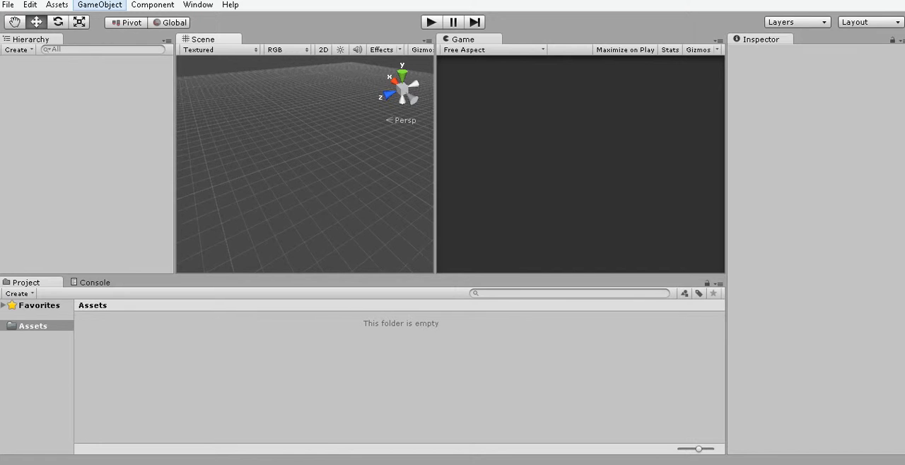
pyautogui.click(99, 4)
pyautogui.moveTo(42, 49)
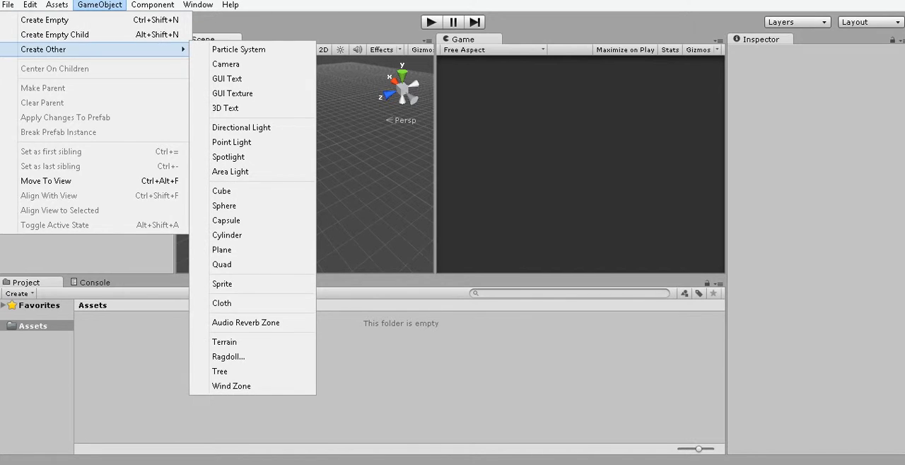
pyautogui.click(231, 5)
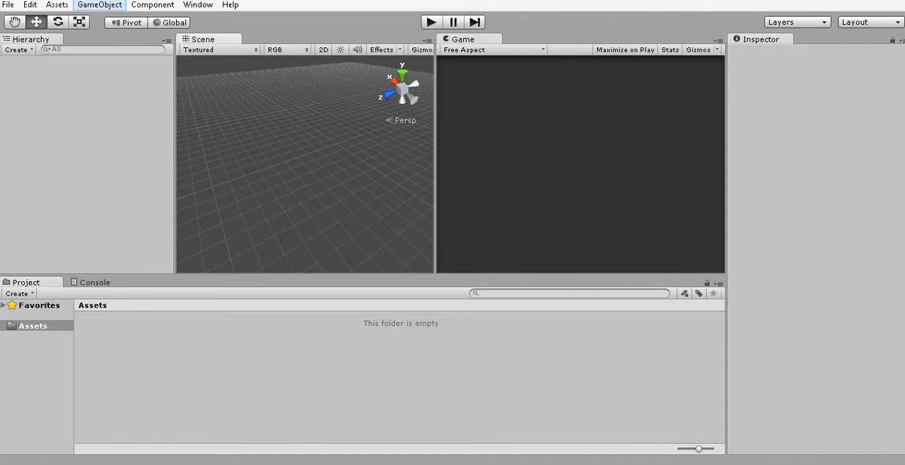
pyautogui.click(99, 4)
pyautogui.moveTo(42, 49)
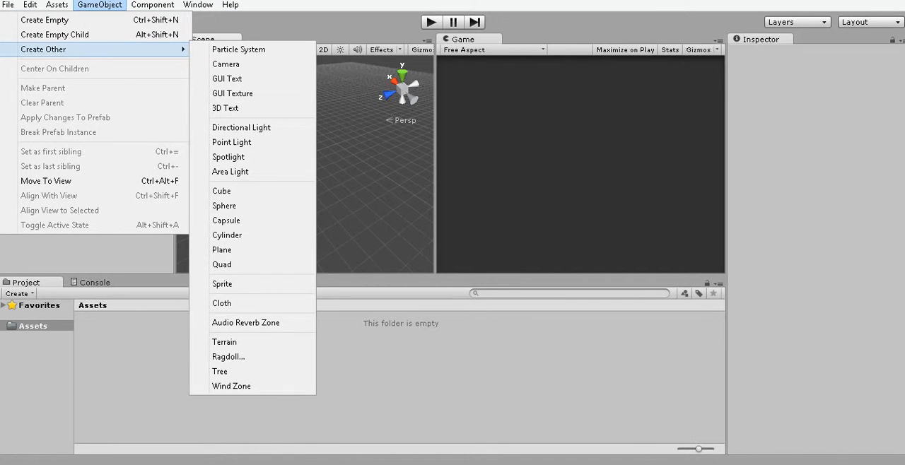
pyautogui.click(99, 5)
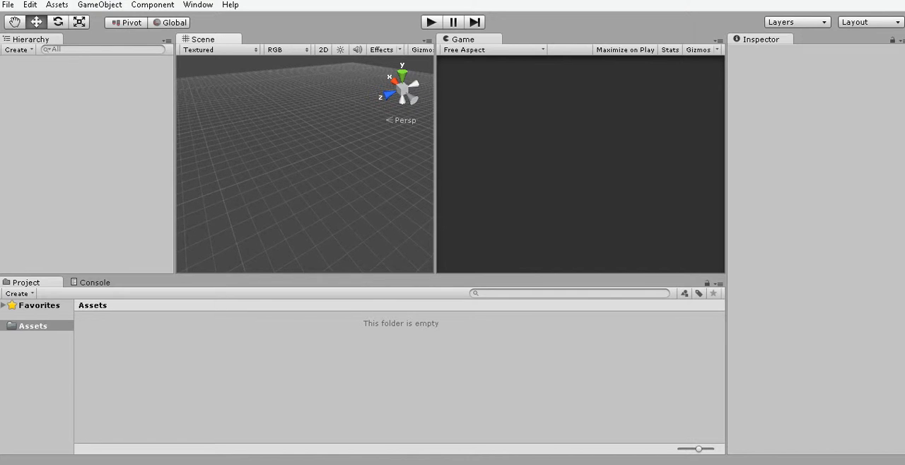
pyautogui.moveTo(294, 170); pyautogui.dragTo(304, 166, button='middle')
pyautogui.moveTo(283, 176); pyautogui.dragTo(319, 171, button='right')
pyautogui.moveTo(319, 171); pyautogui.dragTo(297, 172, button='middle')
pyautogui.moveTo(297, 172)
pyautogui.mouseDown(button='right')
pyautogui.moveTo(298, 147)
pyautogui.moveTo(293, 184)
pyautogui.mouseUp(button='right')
pyautogui.moveTo(294, 183)
pyautogui.mouseDown(button='middle')
pyautogui.moveTo(297, 137)
pyautogui.moveTo(295, 195)
pyautogui.moveTo(297, 127)
pyautogui.moveTo(296, 185)
pyautogui.moveTo(296, 174)
pyautogui.mouseUp(button='middle')
pyautogui.moveTo(295, 174)
pyautogui.mouseDown(button='right')
pyautogui.moveTo(297, 229)
pyautogui.moveTo(297, 81)
pyautogui.moveTo(296, 205)
pyautogui.moveTo(280, 170)
pyautogui.mouseUp(button='right')
pyautogui.moveTo(283, 172); pyautogui.dragTo(406, 138)
pyautogui.moveTo(230, 81); pyautogui.dragTo(433, 272)
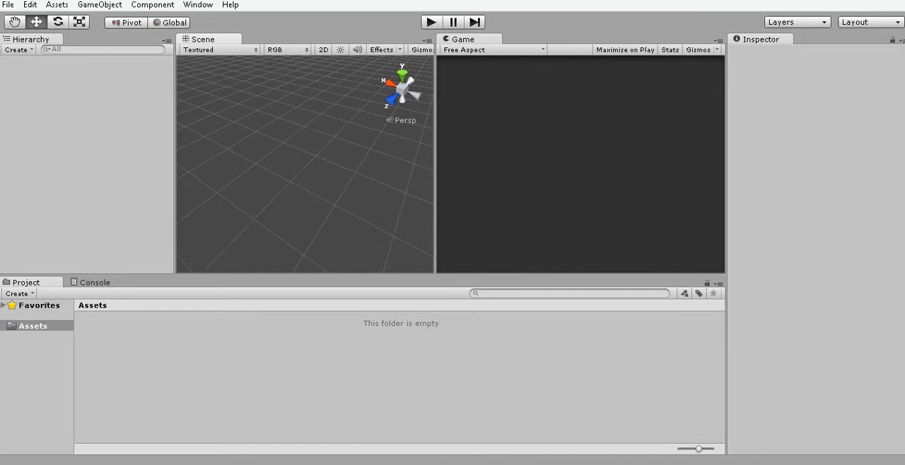
# Examine the Console's Collapse, Clear on Play and message filter options, and return to the project assets.
pyautogui.click(95, 283)
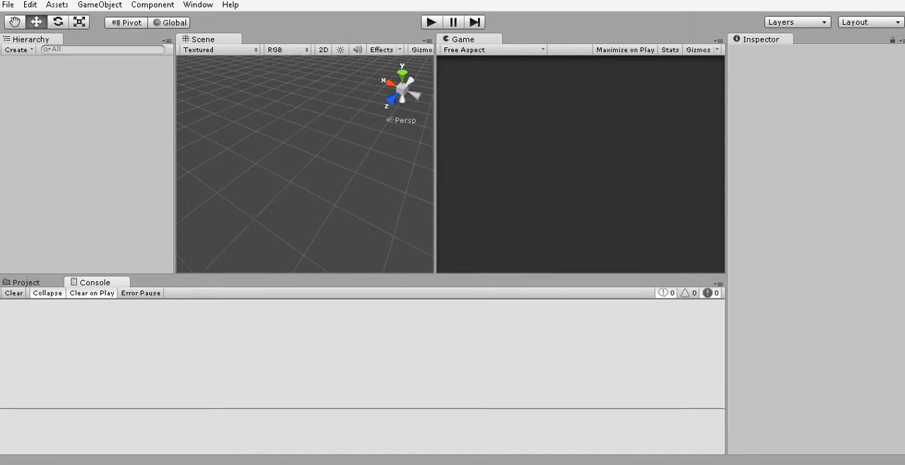
pyautogui.click(92, 293)
pyautogui.click(92, 293)
pyautogui.click(47, 293)
pyautogui.click(48, 294)
pyautogui.click(688, 294)
pyautogui.click(710, 294)
pyautogui.click(688, 293)
pyautogui.click(688, 294)
pyautogui.click(688, 293)
pyautogui.click(666, 294)
pyautogui.moveTo(96, 282); pyautogui.dragTo(171, 283)
pyautogui.click(27, 283)
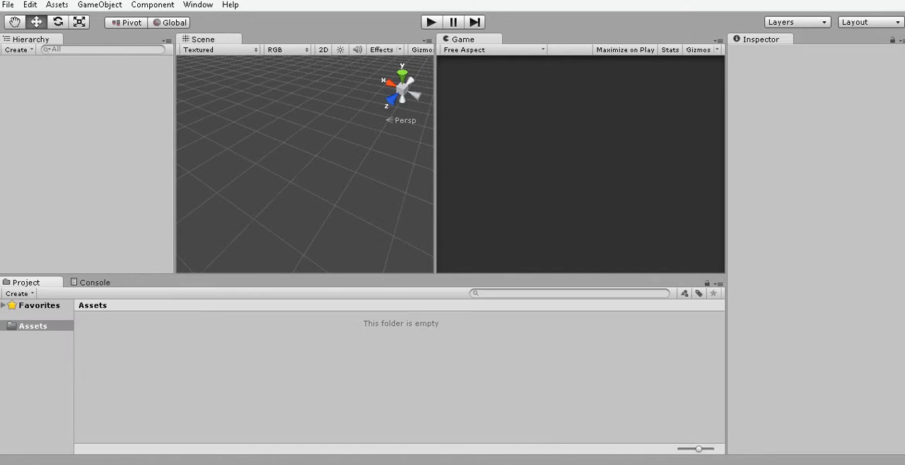
pyautogui.moveTo(304, 134); pyautogui.dragTo(311, 205, button='right')
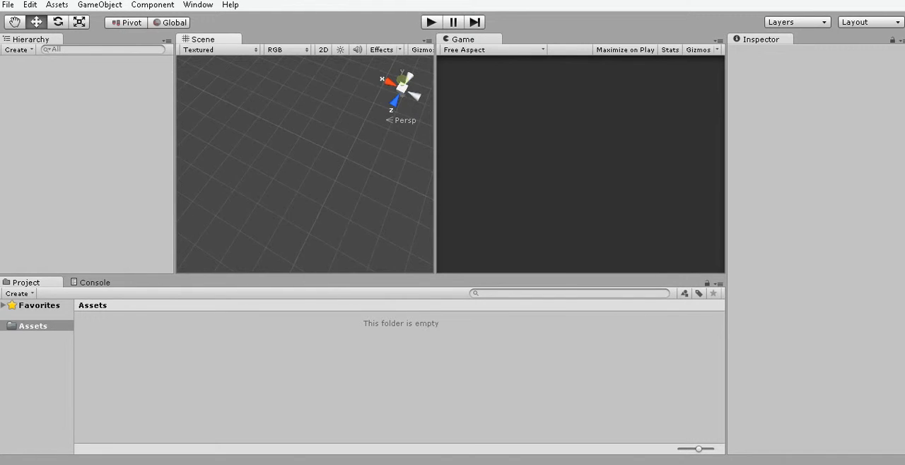
pyautogui.scroll(-2, 305, 164)
pyautogui.moveTo(305, 164); pyautogui.dragTo(311, 180, button='middle')
pyautogui.moveTo(311, 180); pyautogui.dragTo(309, 124, button='right')
pyautogui.moveTo(309, 124); pyautogui.dragTo(309, 138, button='middle')
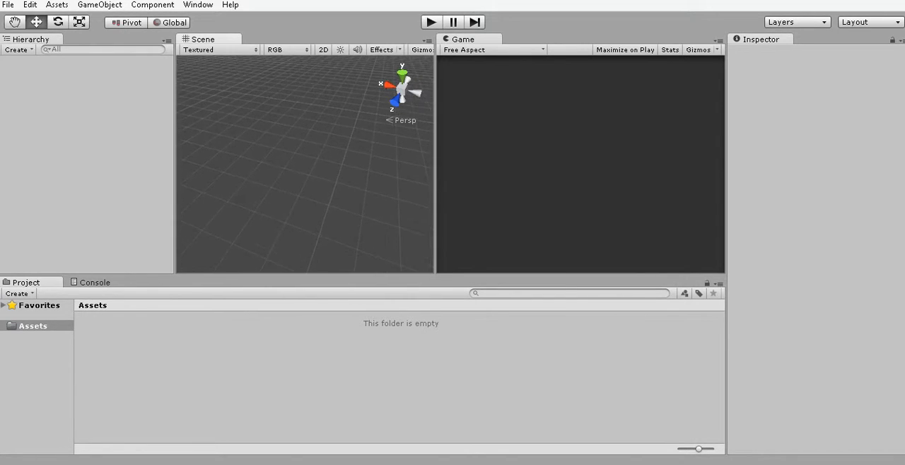
pyautogui.moveTo(309, 164); pyautogui.dragTo(309, 134, button='right')
pyautogui.moveTo(308, 164); pyautogui.dragTo(308, 138, button='middle')
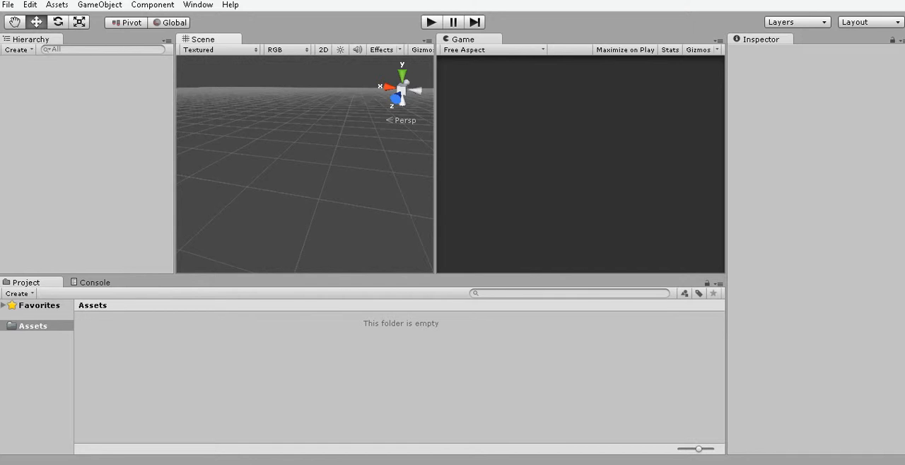
pyautogui.moveTo(332, 176); pyautogui.dragTo(341, 198, button='right')
pyautogui.moveTo(318, 163); pyautogui.dragTo(321, 178, button='right')
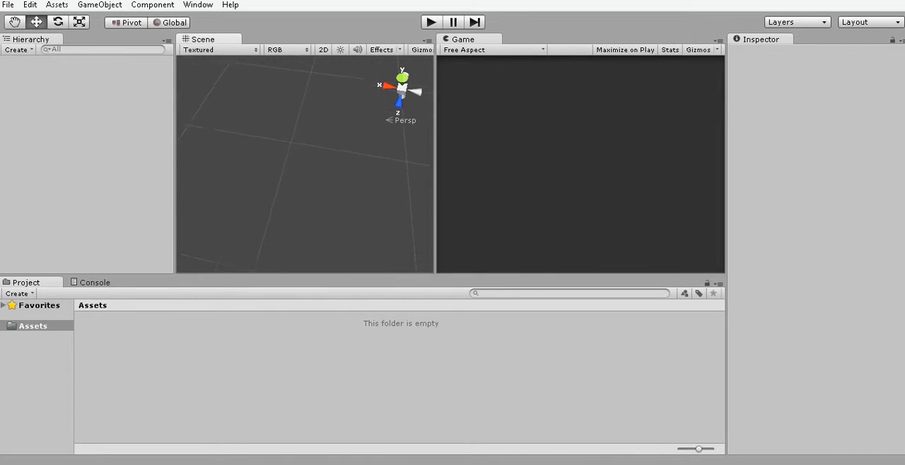
pyautogui.scroll(-4, 311, 169)
pyautogui.moveTo(311, 169); pyautogui.dragTo(297, 177, button='middle')
# Add a new terrain object to the empty scene.
pyautogui.click(100, 5)
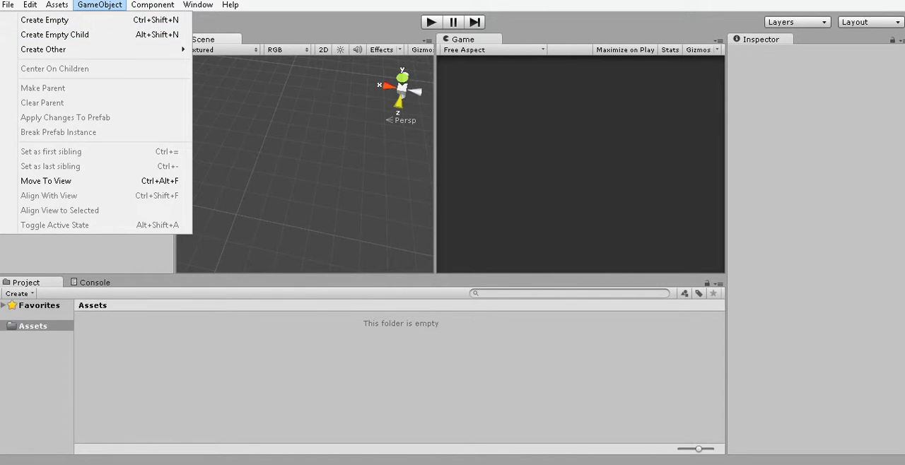
pyautogui.moveTo(106, 50)
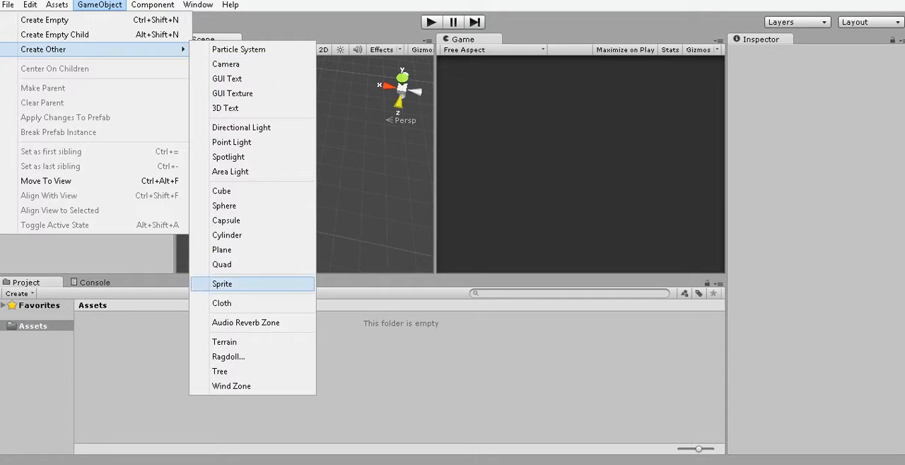
pyautogui.click(224, 341)
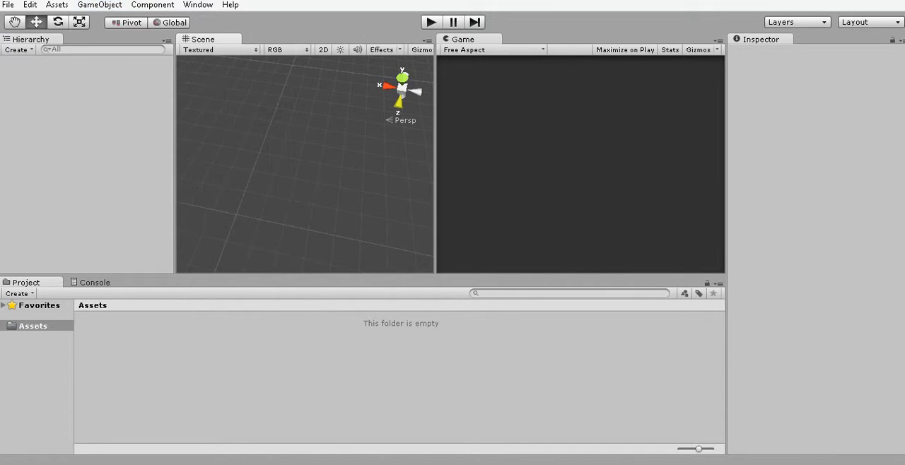
pyautogui.scroll(-3, 305, 164)
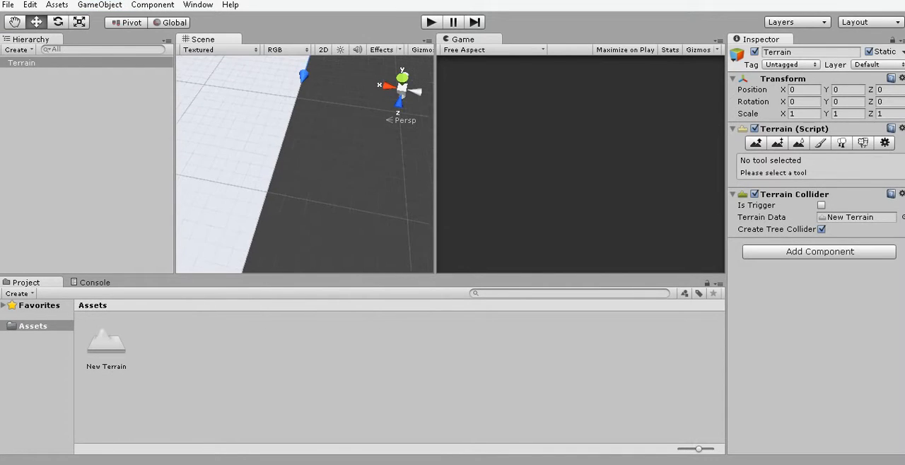
pyautogui.scroll(-5, 305, 164)
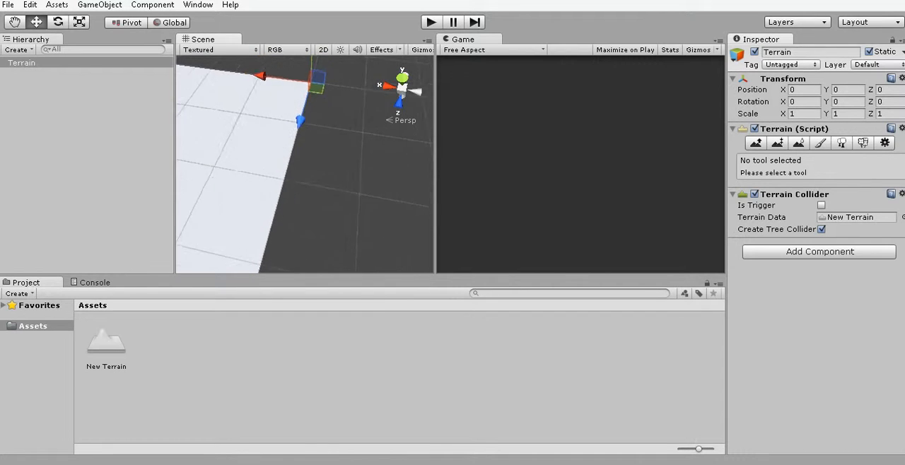
pyautogui.scroll(-5, 344, 140)
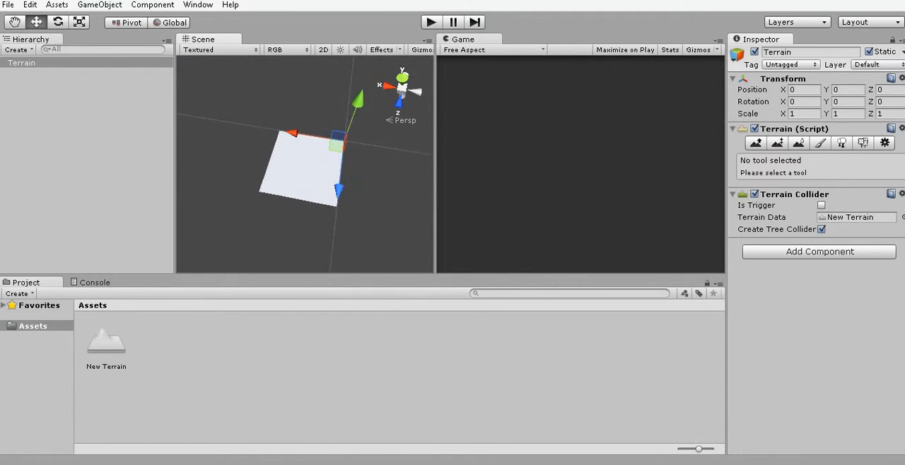
# Examine the new terrain in the scene, both as a whole and close up around its origin corner.
pyautogui.scroll(5, 309, 162)
pyautogui.moveTo(368, 134); pyautogui.dragTo(315, 159, button='middle')
pyautogui.scroll(2, 304, 170)
pyautogui.scroll(-1, 305, 164)
pyautogui.scroll(2, 283, 190)
pyautogui.scroll(7, 305, 164)
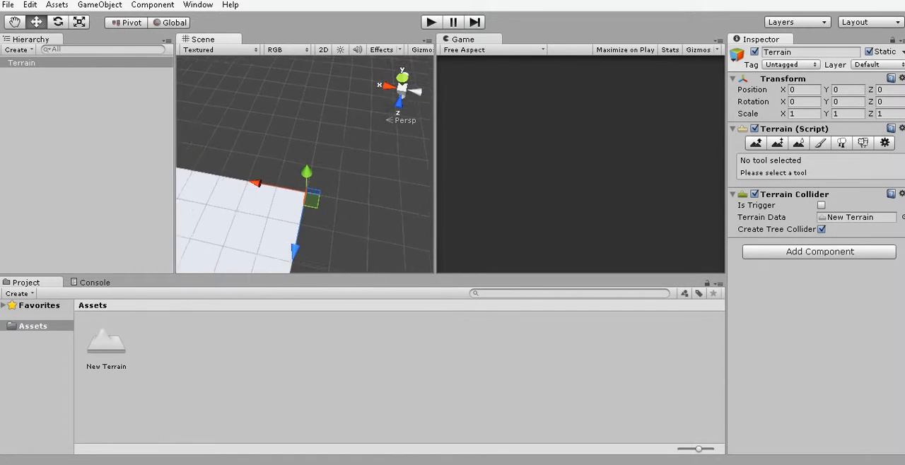
pyautogui.scroll(5, 305, 164)
pyautogui.scroll(5, 304, 164)
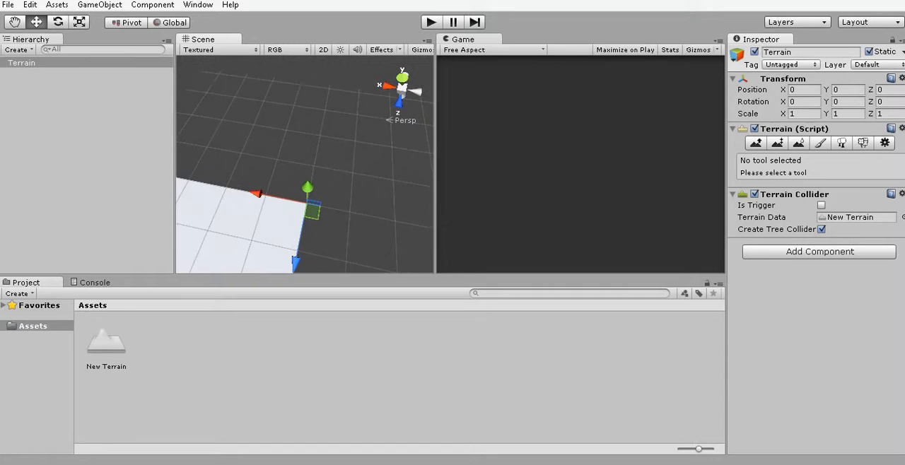
pyautogui.scroll(-3, 305, 164)
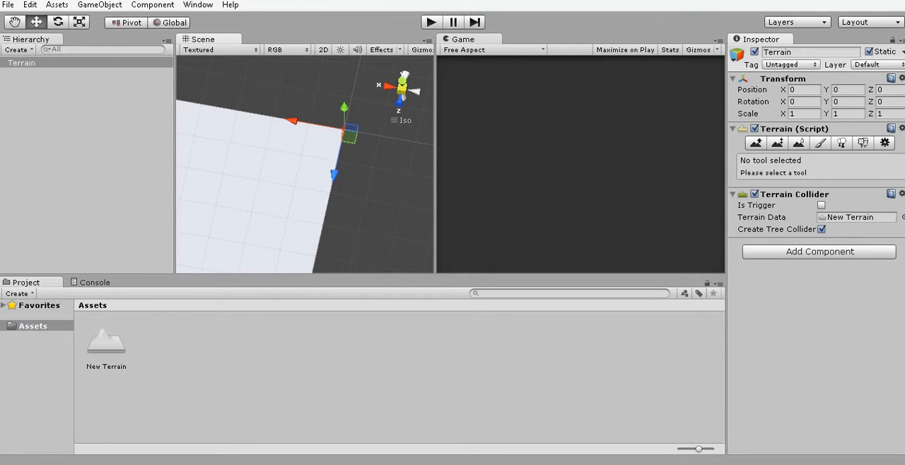
pyautogui.click(401, 89)
pyautogui.scroll(5, 332, 148)
pyautogui.moveTo(333, 145); pyautogui.dragTo(296, 166, button='middle')
pyautogui.scroll(3, 305, 164)
pyautogui.scroll(2, 304, 164)
pyautogui.scroll(2, 305, 164)
pyautogui.press('f')
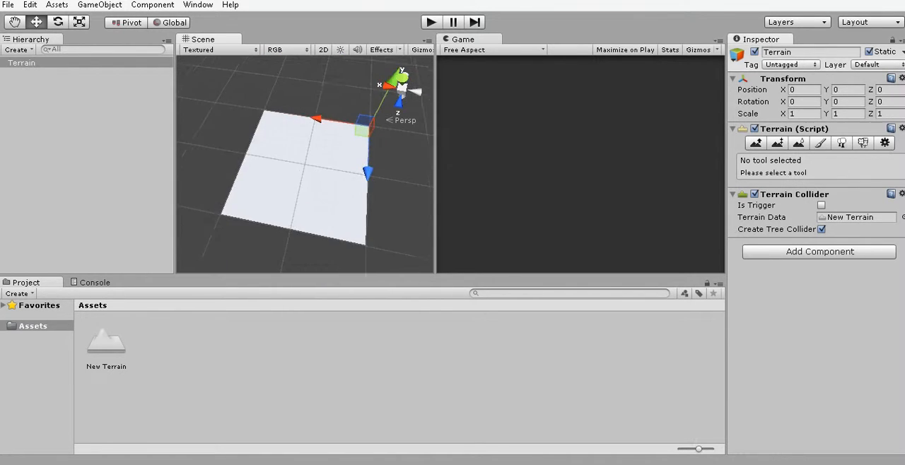
pyautogui.scroll(3, 305, 164)
pyautogui.moveTo(318, 138); pyautogui.dragTo(259, 153, button='middle')
pyautogui.scroll(4, 304, 164)
pyautogui.scroll(2, 304, 164)
pyautogui.moveTo(318, 131); pyautogui.dragTo(303, 152, button='middle')
pyautogui.scroll(2, 304, 164)
pyautogui.scroll(3, 305, 164)
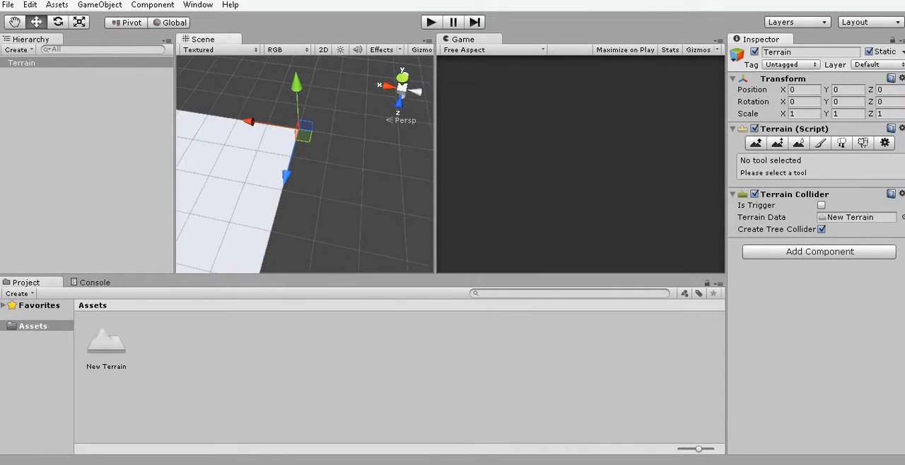
pyautogui.scroll(7, 305, 163)
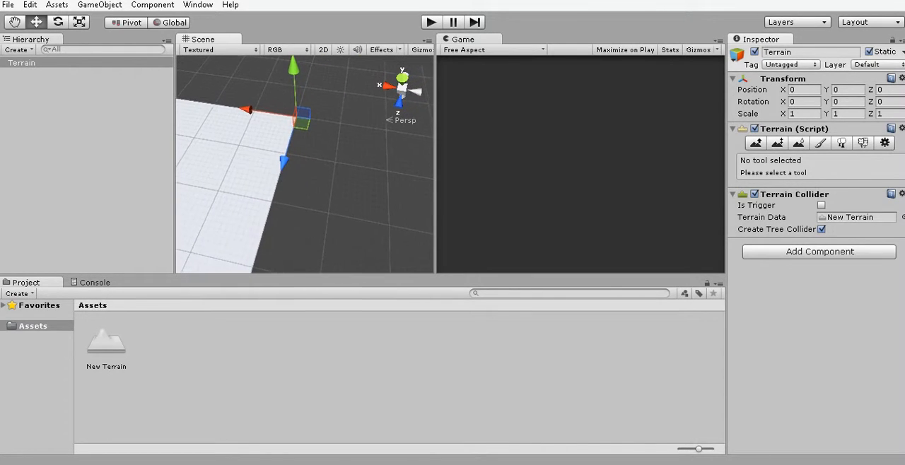
pyautogui.scroll(6, 305, 163)
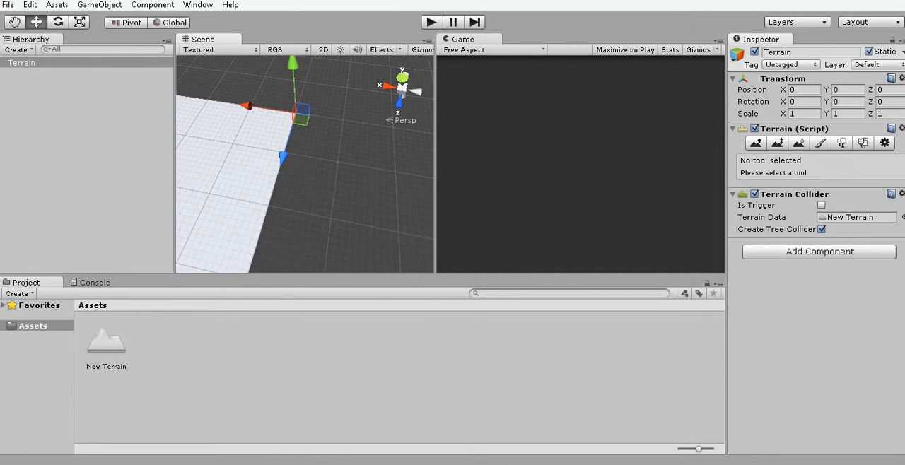
# Set the terrain's width and length to 500 in its resolution settings.
pyautogui.click(884, 143)
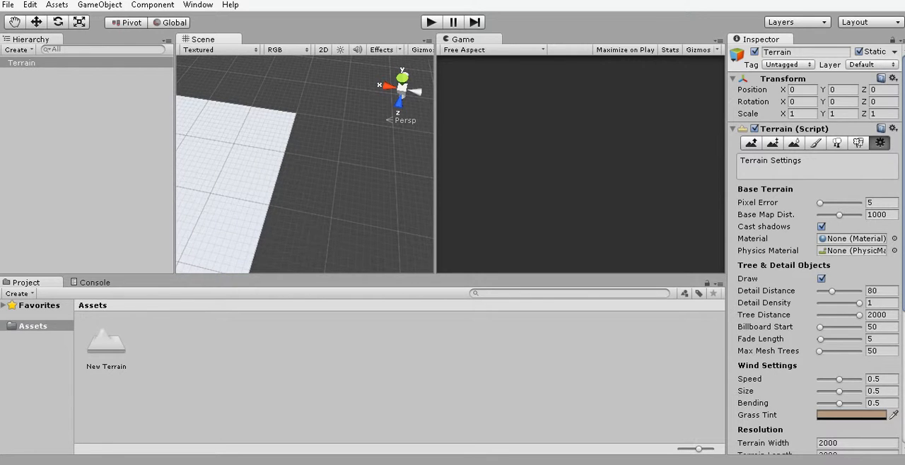
pyautogui.scroll(-3, 816, 247)
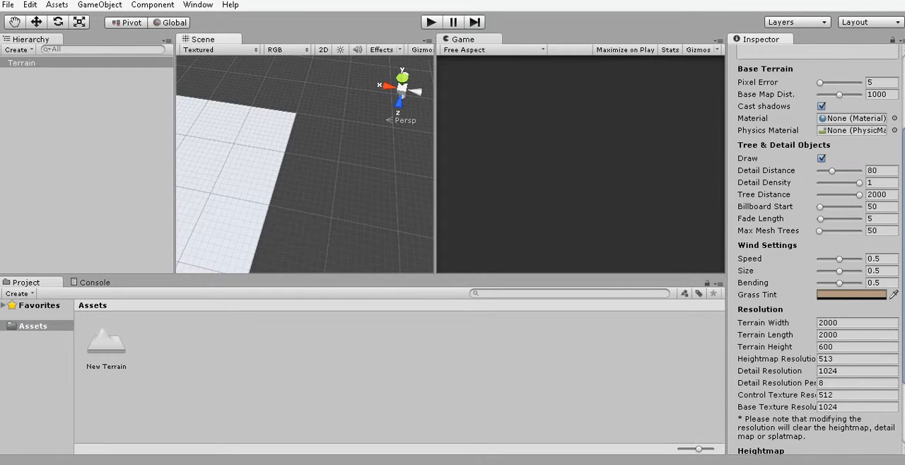
pyautogui.click(841, 323)
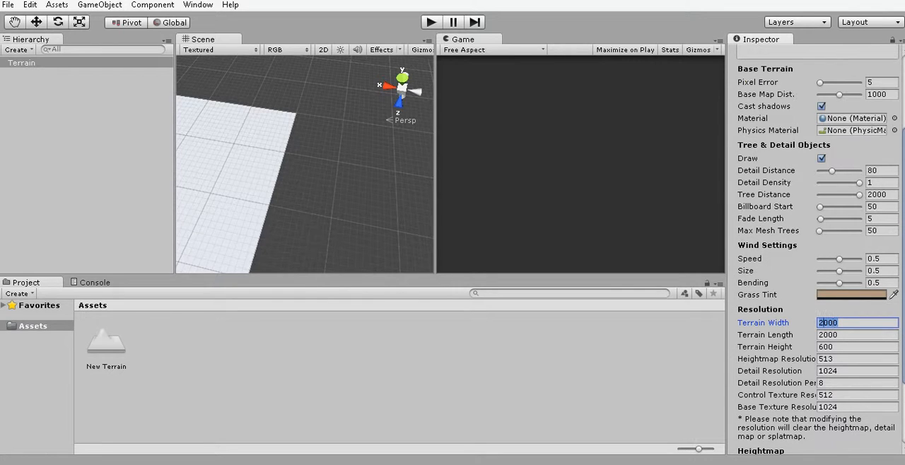
pyautogui.click(841, 323)
pyautogui.press('BackSpace')
pyautogui.press('BackSpace')
pyautogui.press('BackSpace')
pyautogui.press('BackSpace')
pyautogui.write('500')
pyautogui.press('Tab')
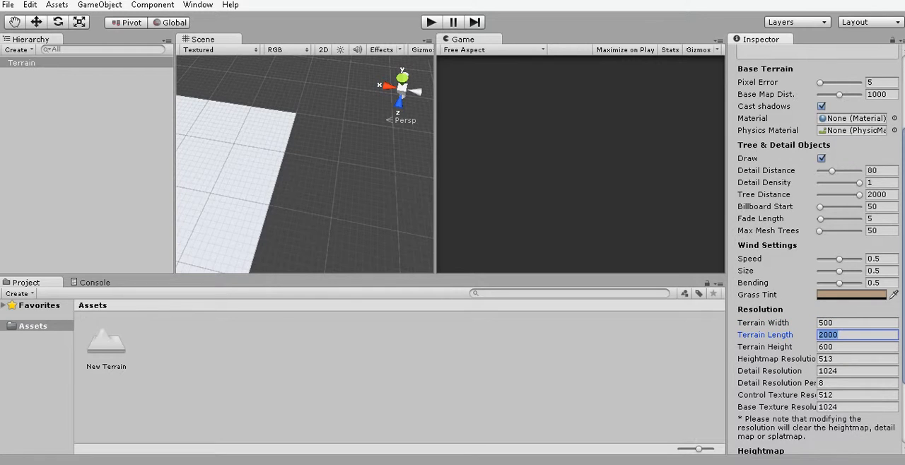
pyautogui.write('500')
pyautogui.press('Return')
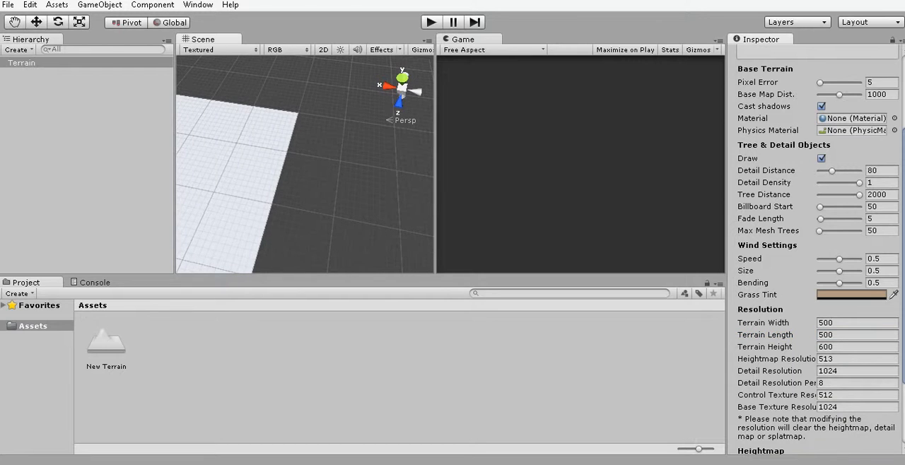
# Show the whole resized terrain from directly above in the scene's top view.
pyautogui.click(401, 76)
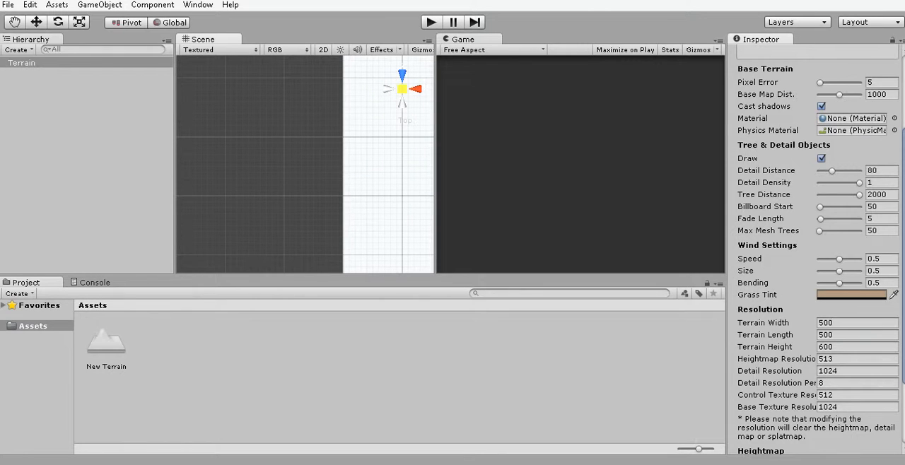
pyautogui.click(402, 88)
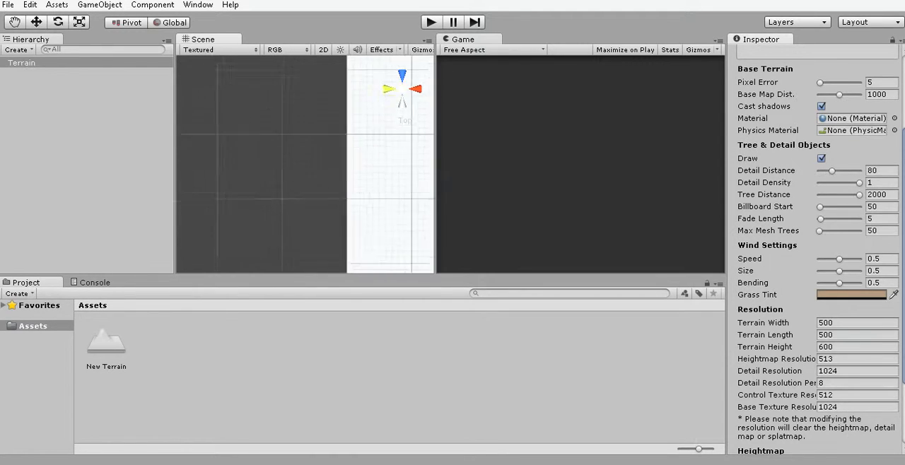
pyautogui.moveTo(339, 191); pyautogui.dragTo(243, 149, button='middle')
pyautogui.scroll(-5, 305, 164)
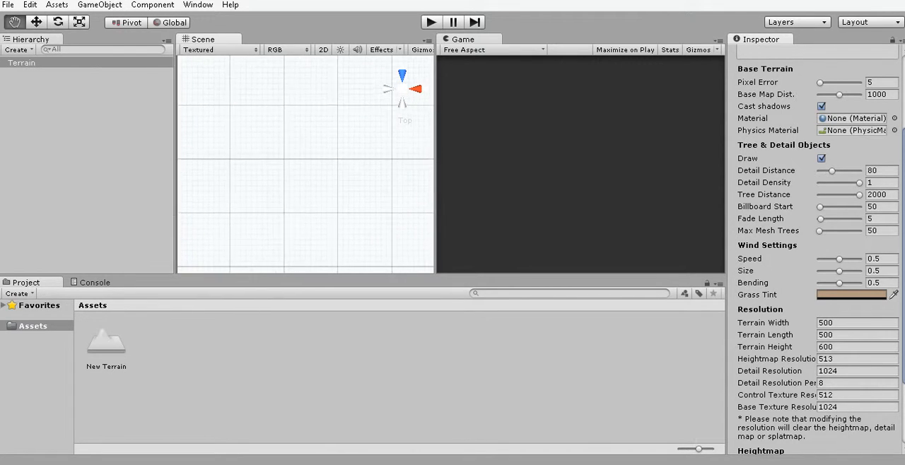
pyautogui.scroll(-5, 305, 164)
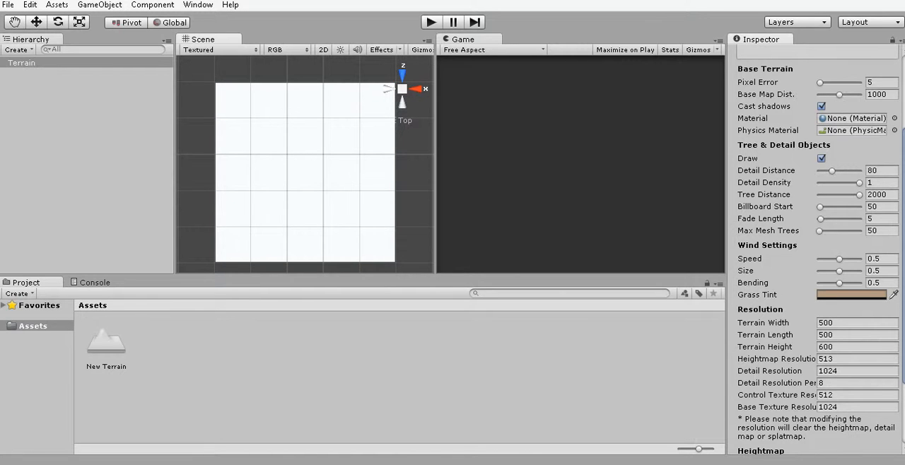
# View the whole terrain in perspective from an oblique angle above.
pyautogui.moveTo(305, 164); pyautogui.dragTo(289, 135, button='middle')
pyautogui.moveTo(290, 136); pyautogui.dragTo(299, 88, button='right')
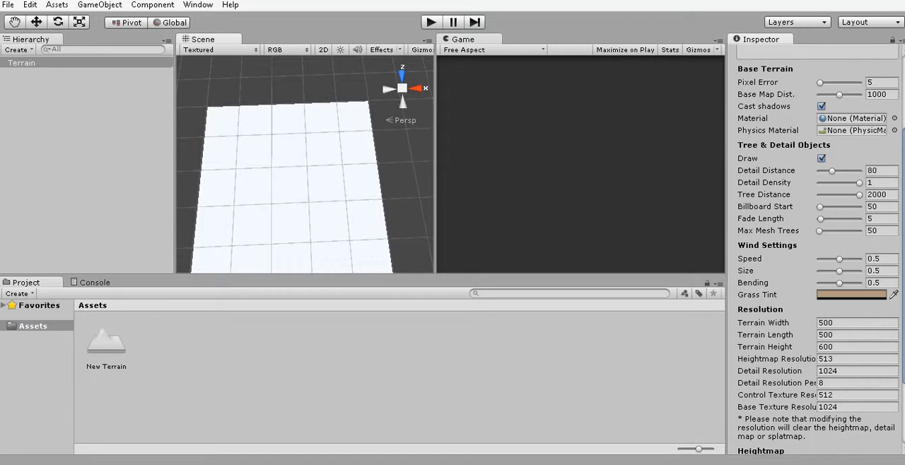
pyautogui.moveTo(304, 164); pyautogui.dragTo(308, 130, button='middle')
pyautogui.moveTo(309, 130); pyautogui.dragTo(306, 94, button='right')
pyautogui.moveTo(305, 164); pyautogui.dragTo(305, 128, button='middle')
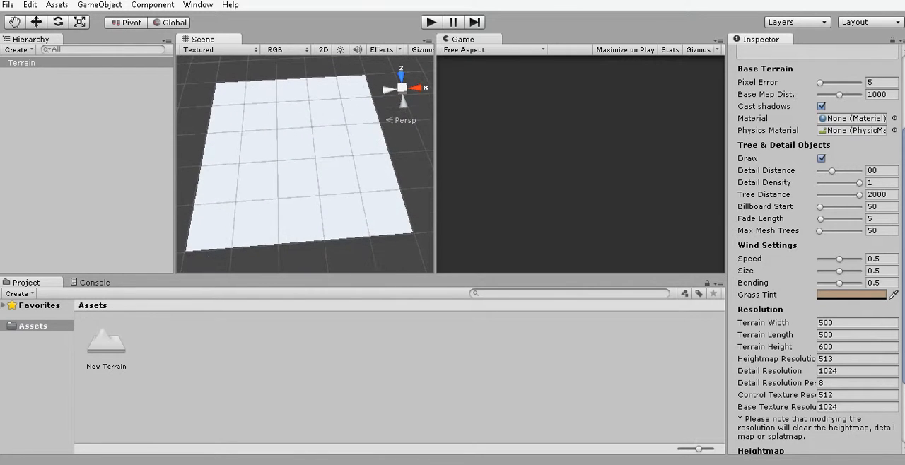
pyautogui.moveTo(305, 164); pyautogui.dragTo(265, 158, button='right')
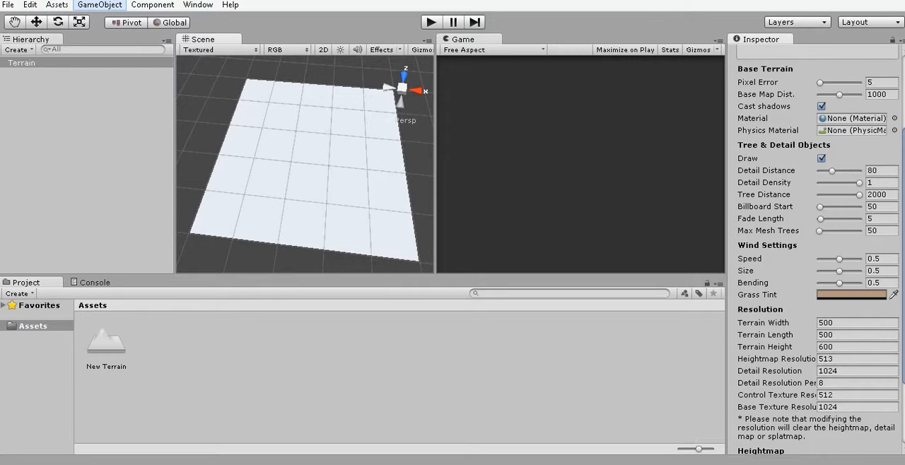
# Add a point light to the scene above the terrain.
pyautogui.click(99, 5)
pyautogui.moveTo(98, 49)
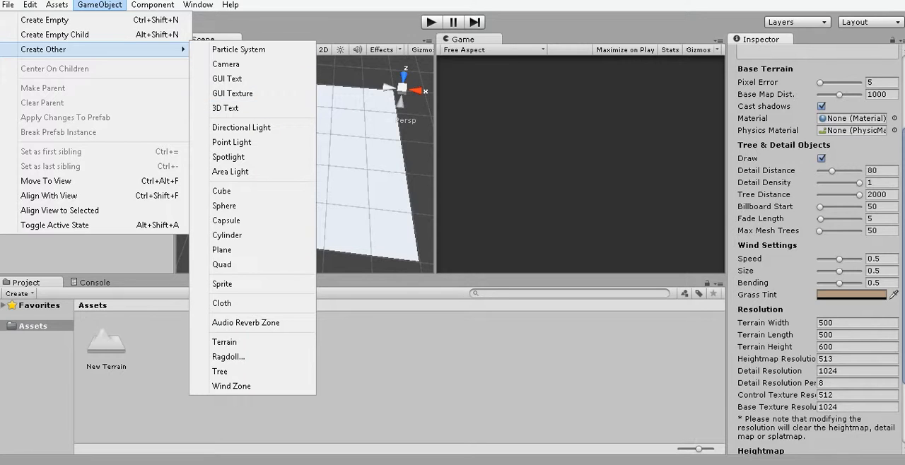
pyautogui.click(241, 128)
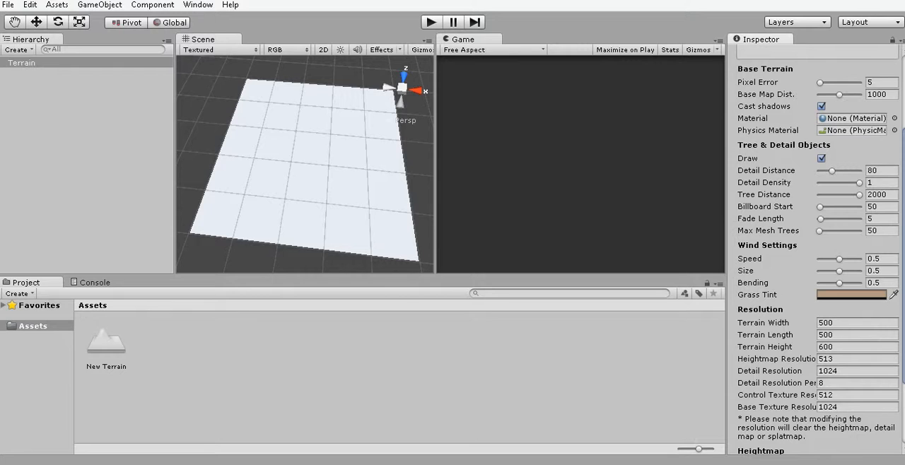
pyautogui.click(99, 5)
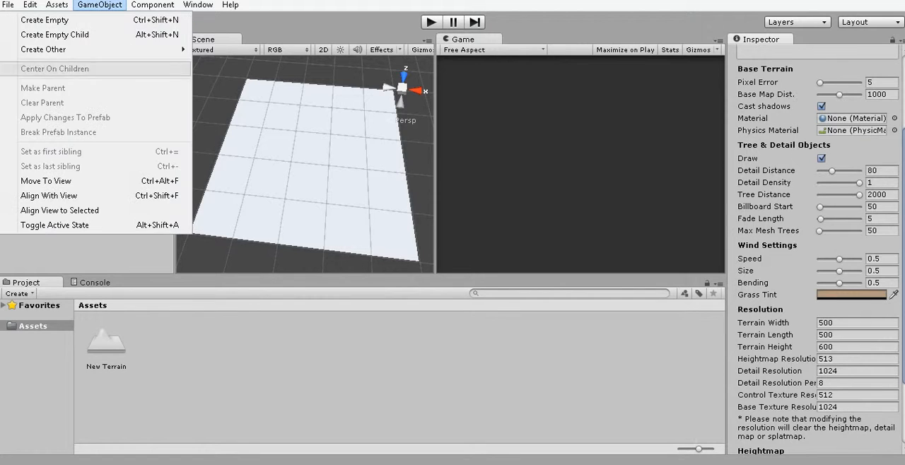
pyautogui.moveTo(70, 49)
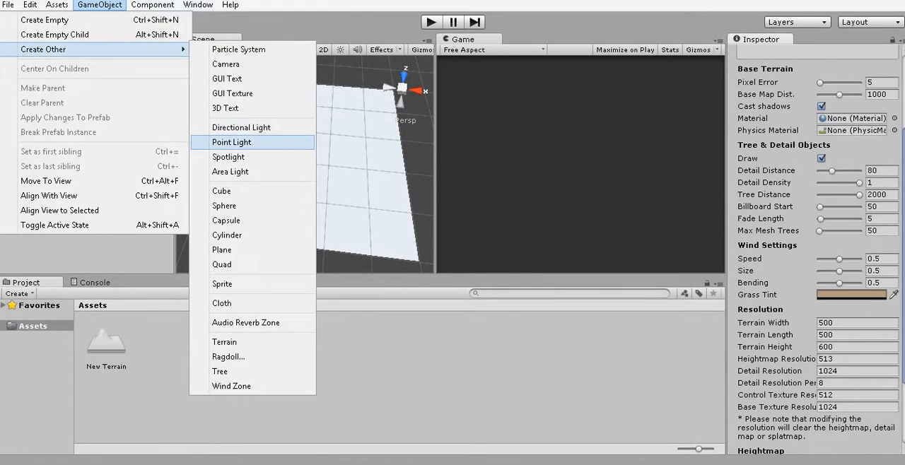
pyautogui.click(232, 142)
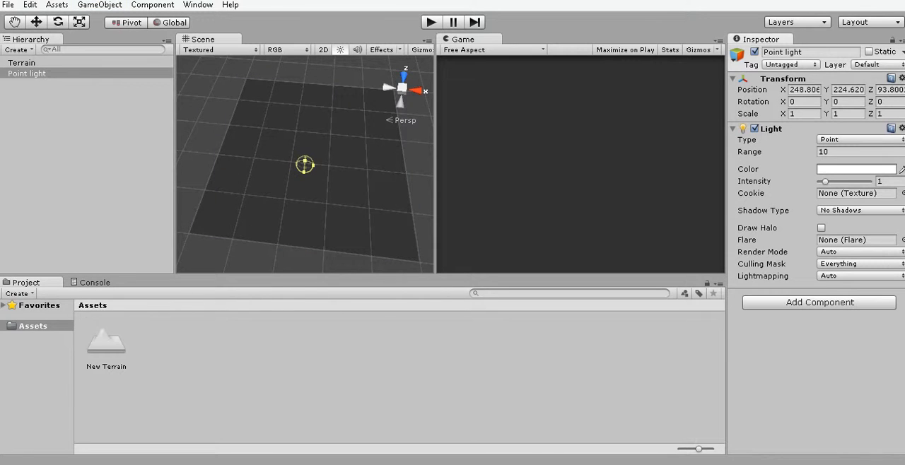
# Delete the point light from the scene.
pyautogui.click(61, 74)
pyautogui.rightClick(60, 74)
pyautogui.click(78, 146)
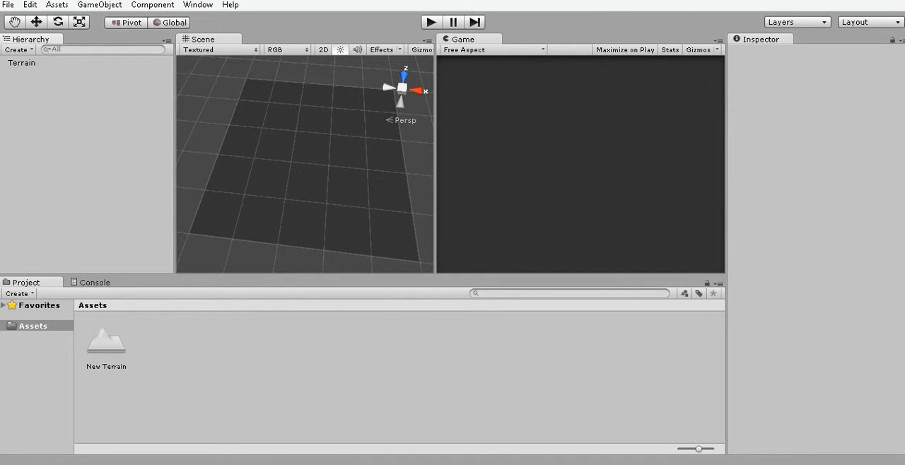
pyautogui.click(100, 5)
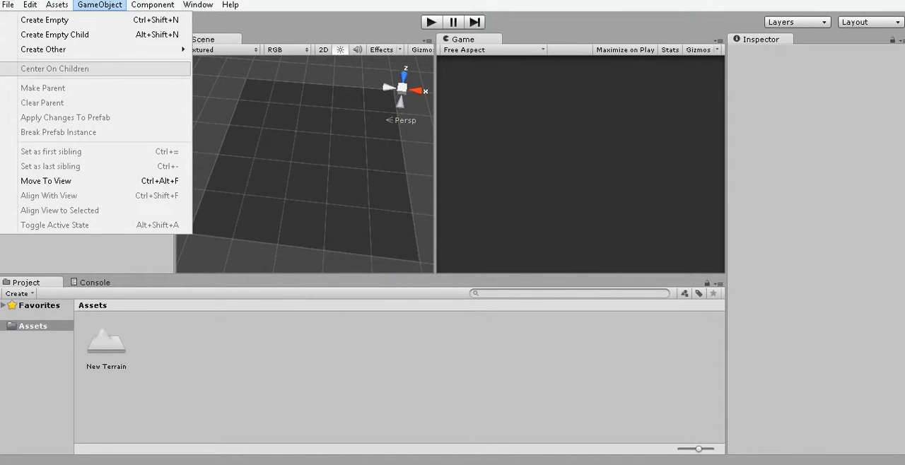
pyautogui.moveTo(99, 50)
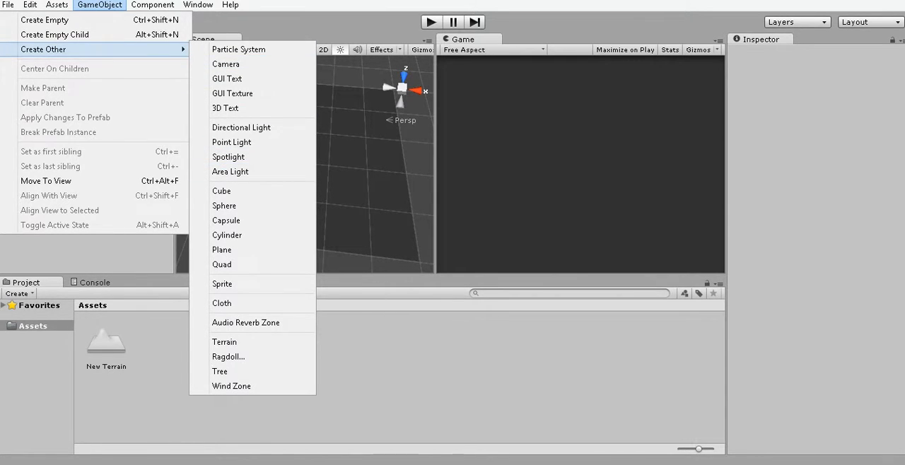
pyautogui.click(383, 460)
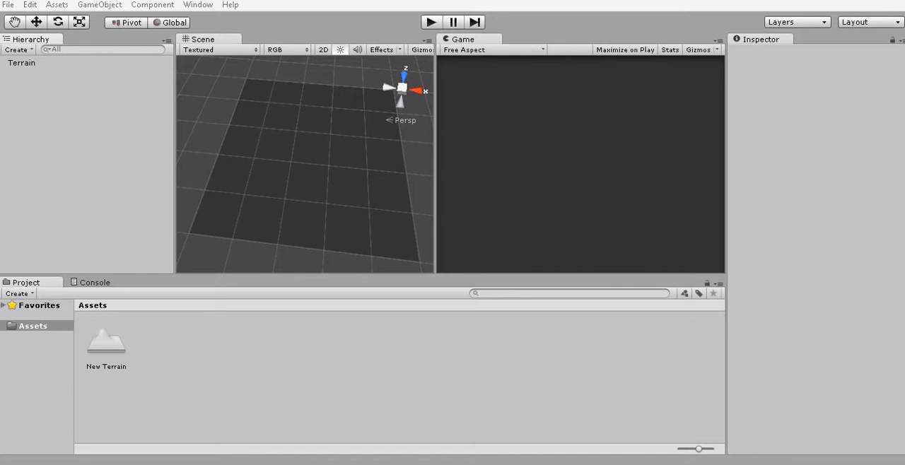
pyautogui.click(305, 170)
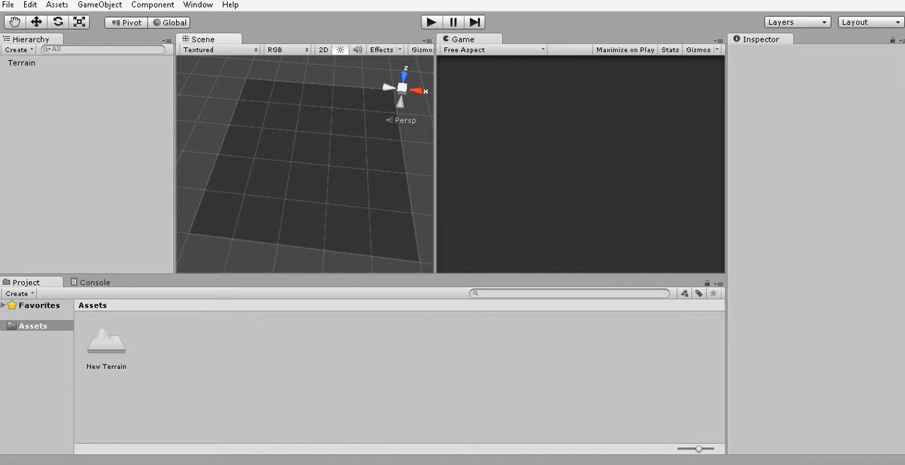
# Start importing the Character Controller package into the project's assets.
pyautogui.rightClick(271, 390)
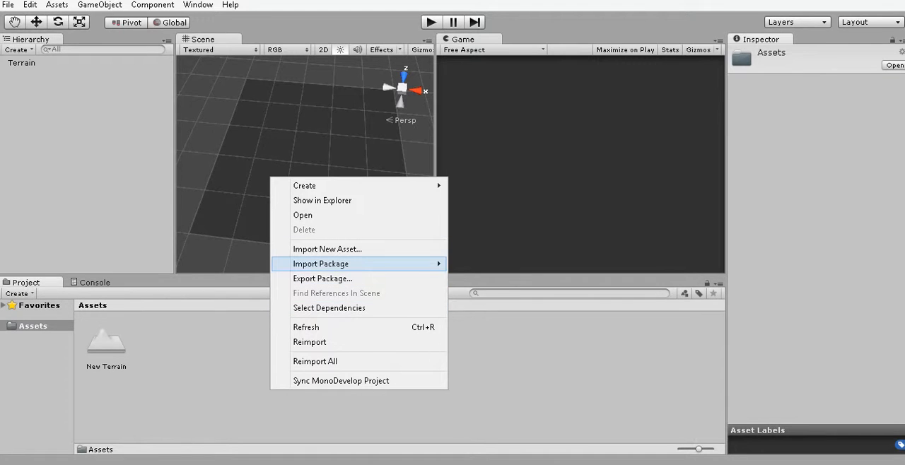
pyautogui.moveTo(321, 263)
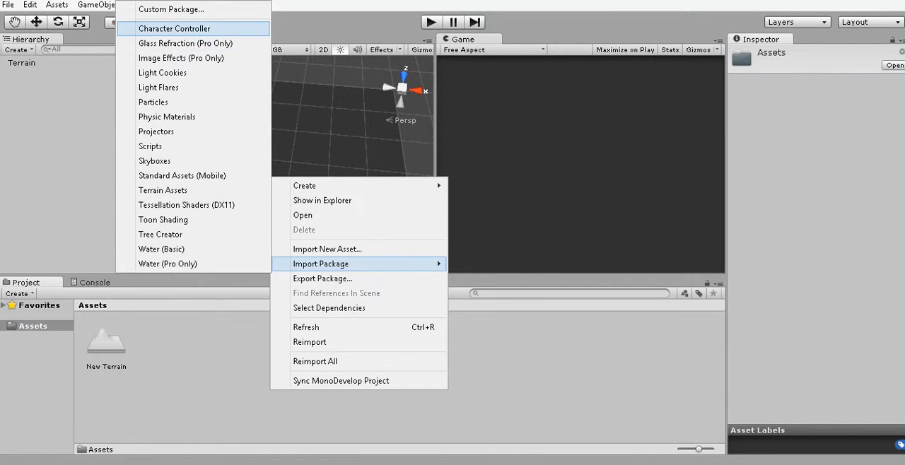
pyautogui.click(185, 348)
pyautogui.rightClick(185, 349)
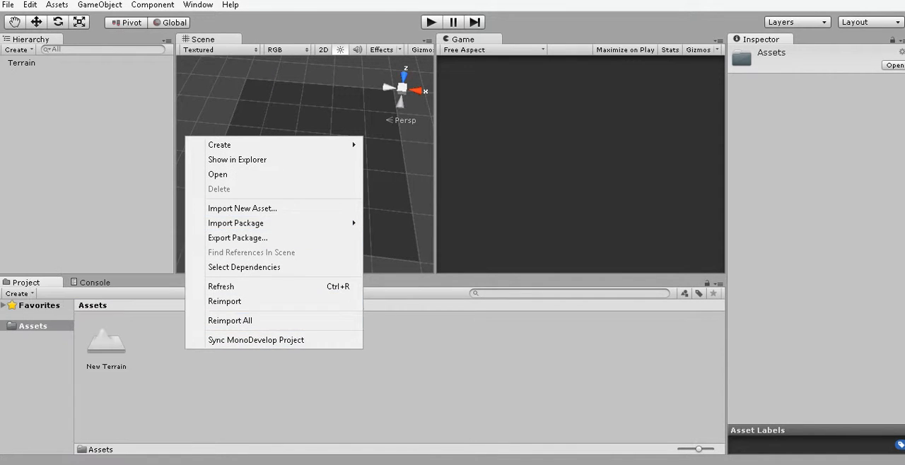
pyautogui.rightClick(314, 367)
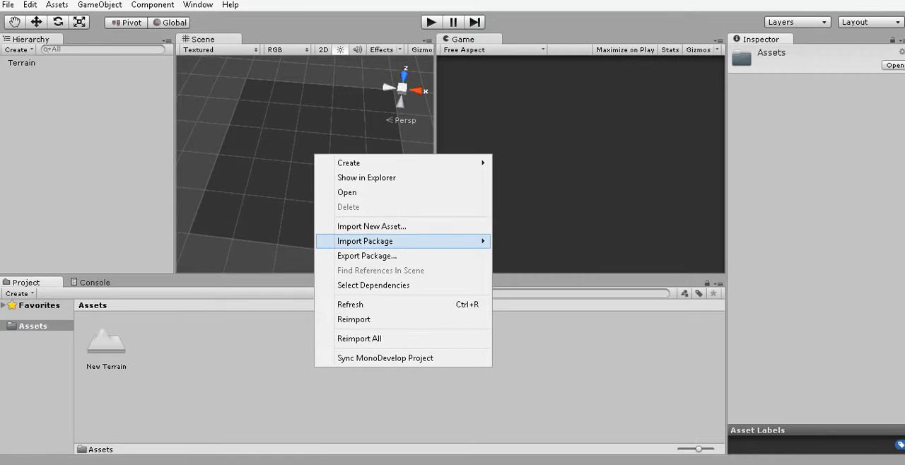
pyautogui.moveTo(367, 241)
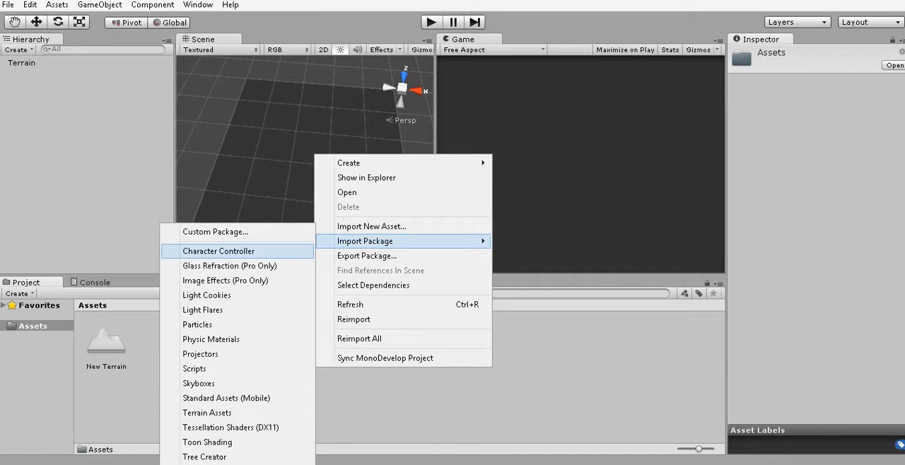
pyautogui.click(219, 250)
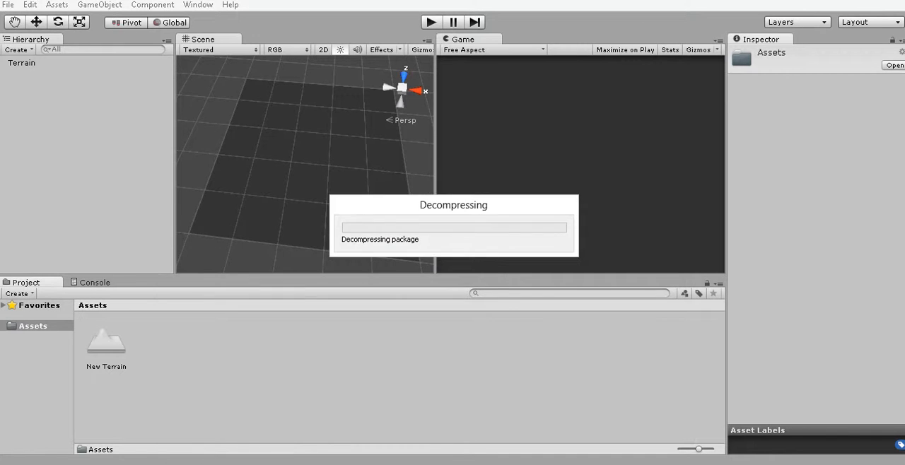
# Examine the prefabs, materials, textures and scripts under Standard Assets in the Character Controller package.
pyautogui.scroll(-2, 120, 127)
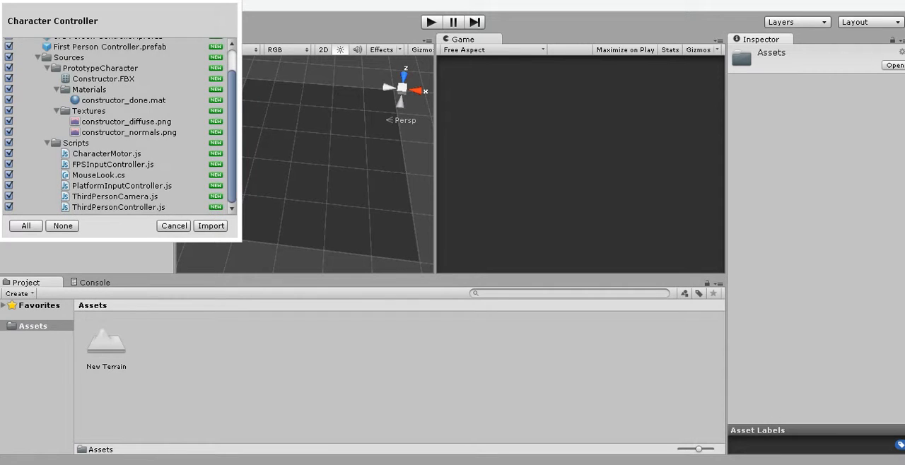
pyautogui.scroll(2, 121, 127)
pyautogui.scroll(-2, 120, 127)
pyautogui.scroll(2, 120, 127)
pyautogui.scroll(-2, 121, 127)
pyautogui.scroll(2, 120, 127)
pyautogui.scroll(-2, 120, 128)
pyautogui.scroll(2, 120, 127)
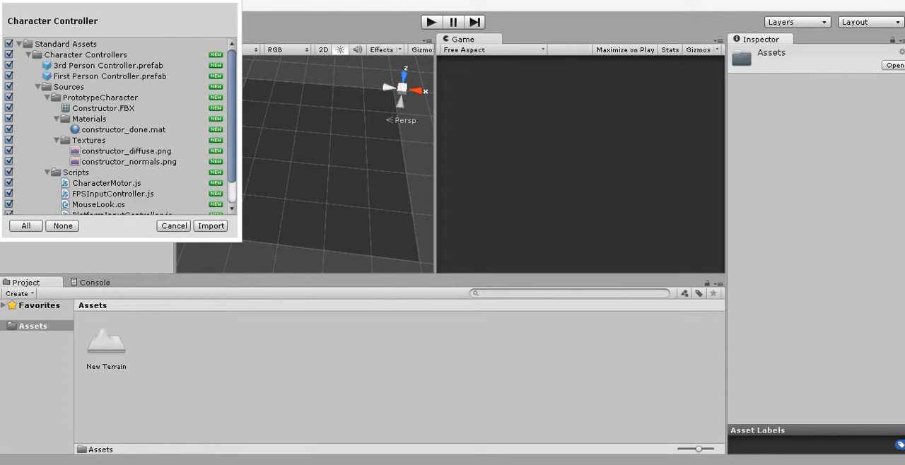
pyautogui.click(19, 43)
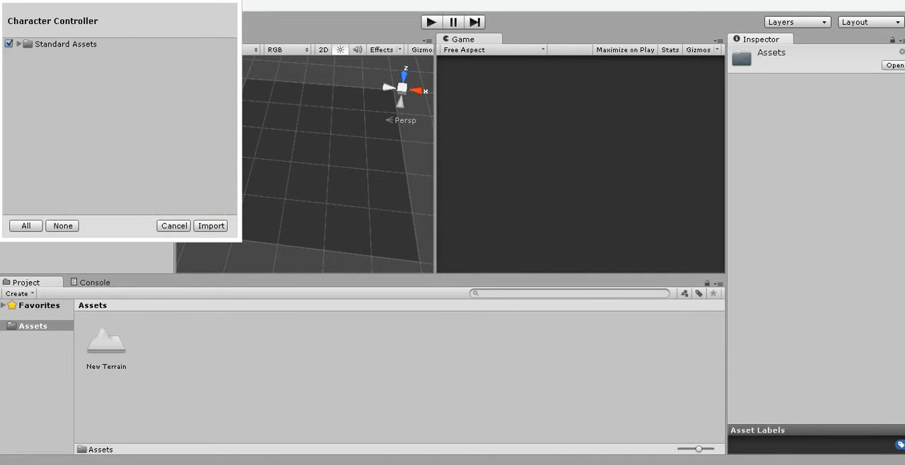
pyautogui.click(19, 44)
pyautogui.scroll(-2, 120, 127)
pyautogui.scroll(2, 120, 128)
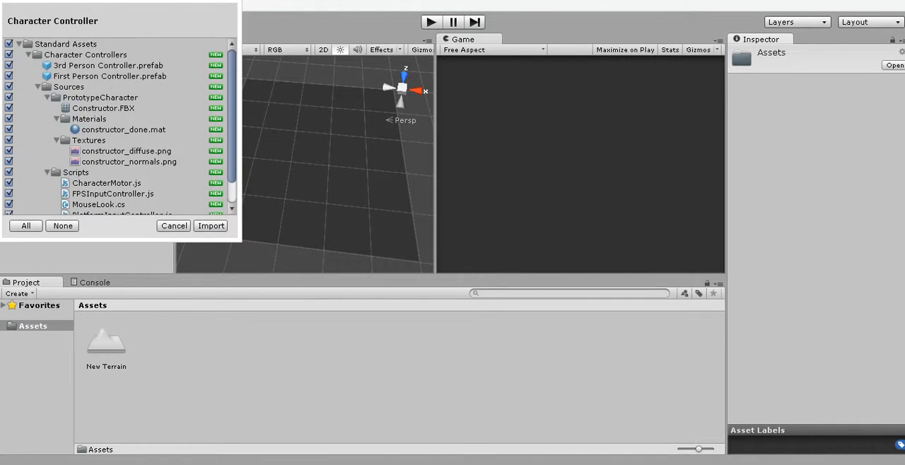
pyautogui.scroll(-2, 120, 127)
pyautogui.scroll(2, 120, 127)
pyautogui.click(19, 44)
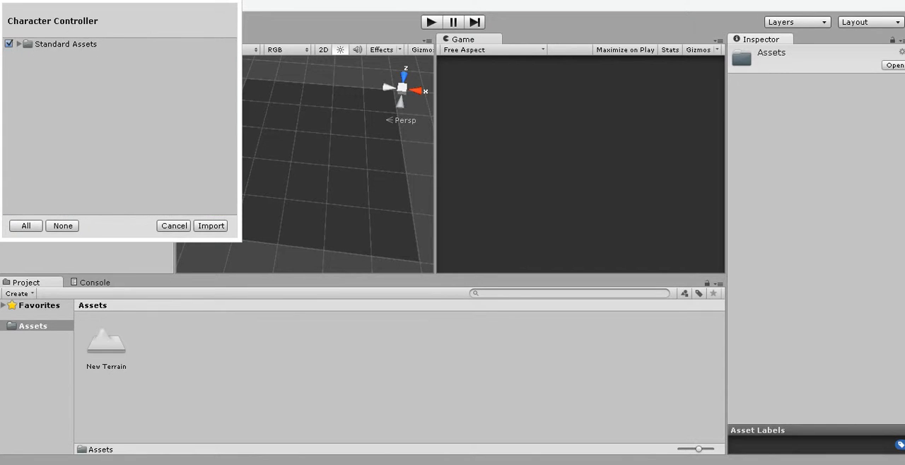
pyautogui.click(19, 44)
pyautogui.scroll(-2, 120, 127)
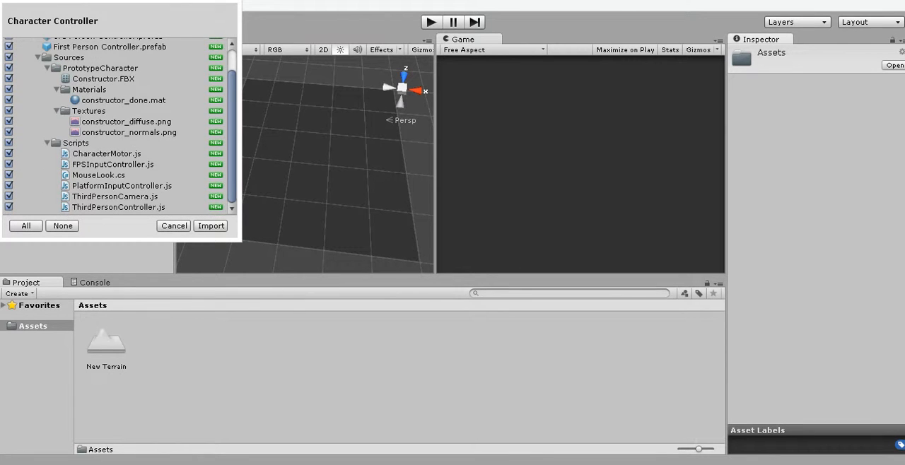
# Import all files of the Character Controller package and open the Character Controllers folder inside Standard Assets.
pyautogui.click(211, 227)
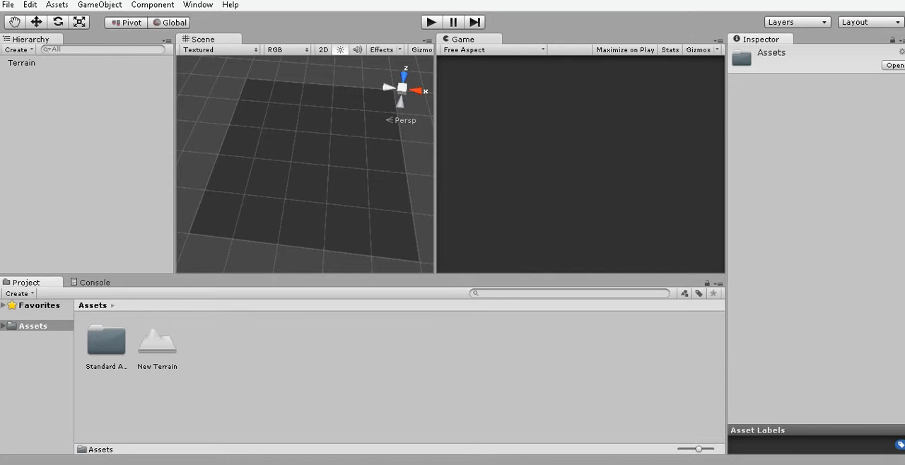
pyautogui.doubleClick(106, 341)
pyautogui.doubleClick(106, 341)
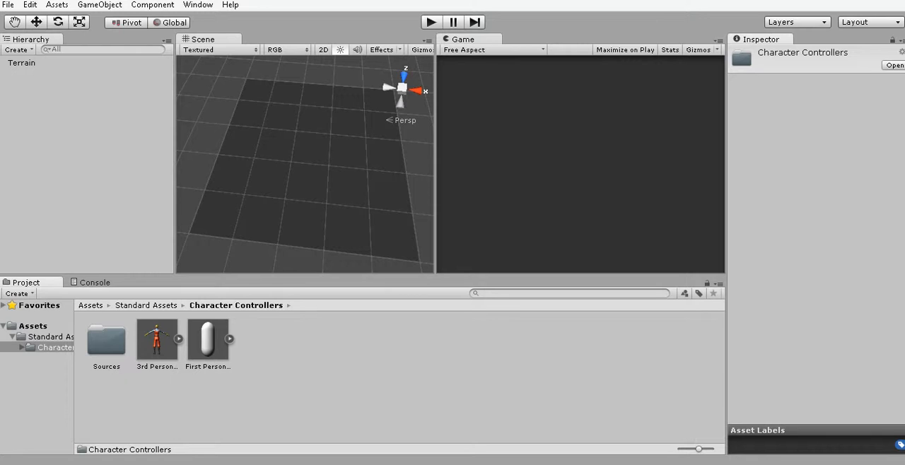
pyautogui.click(33, 326)
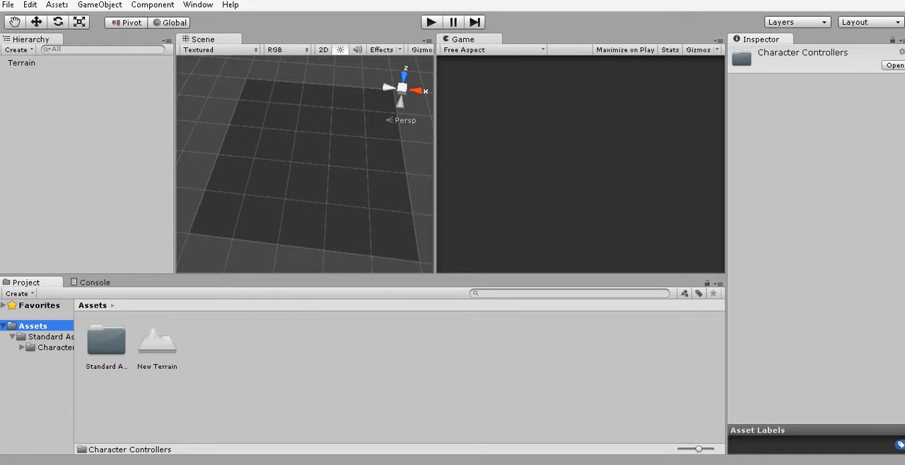
pyautogui.click(157, 403)
pyautogui.doubleClick(106, 341)
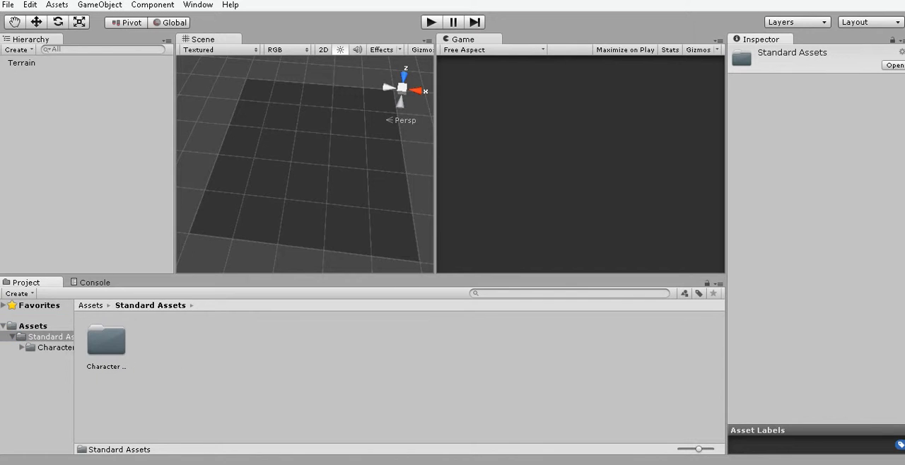
pyautogui.doubleClick(107, 341)
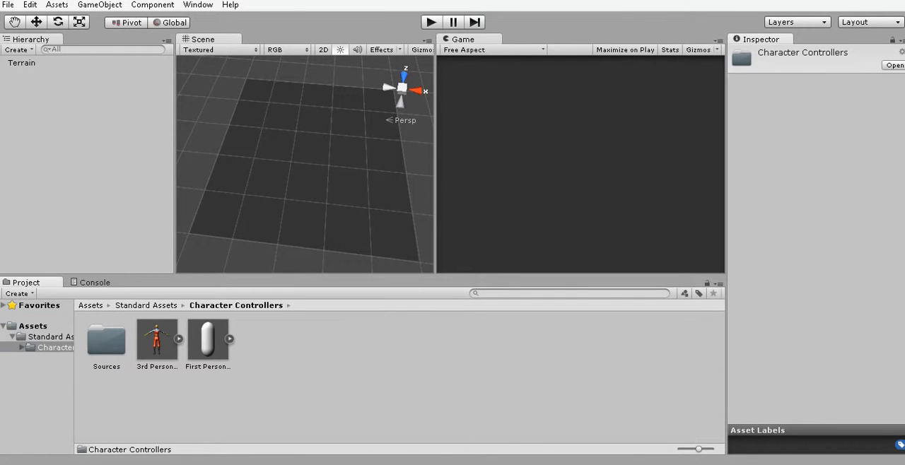
# Place the First Person Controller prefab on the terrain and set its X and Z position to 0.
pyautogui.moveTo(208, 339); pyautogui.dragTo(304, 139)
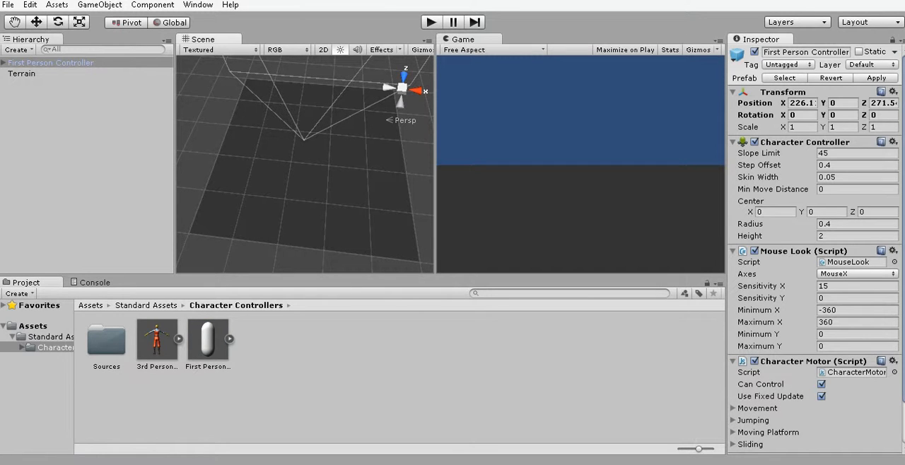
pyautogui.click(802, 103)
pyautogui.write('0')
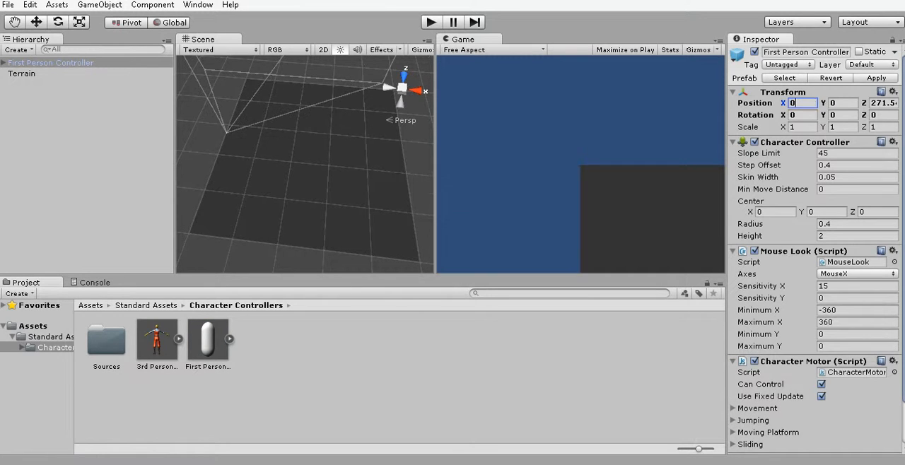
pyautogui.press('Tab')
pyautogui.press('Tab')
pyautogui.write('0')
pyautogui.scroll(2, 305, 164)
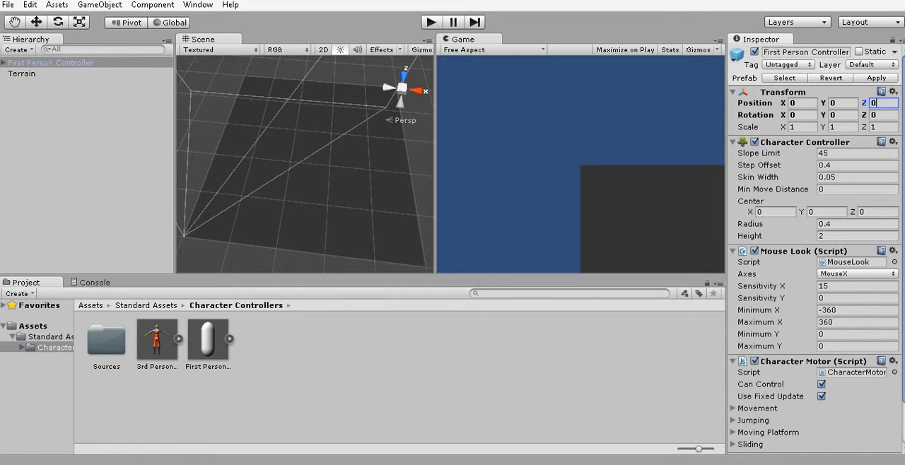
pyautogui.press('Return')
# Move the First Person Controller along the ground to about X 261.9, Z 198.7 and frame it up close.
pyautogui.press('w')
pyautogui.moveTo(203, 186); pyautogui.dragTo(230, 114)
pyautogui.moveTo(266, 161); pyautogui.dragTo(350, 92)
pyautogui.press('f')
pyautogui.moveTo(329, 184); pyautogui.dragTo(314, 151, button='middle')
pyautogui.moveTo(314, 151); pyautogui.dragTo(314, 99, button='right')
pyautogui.moveTo(314, 134); pyautogui.dragTo(304, 97, button='middle')
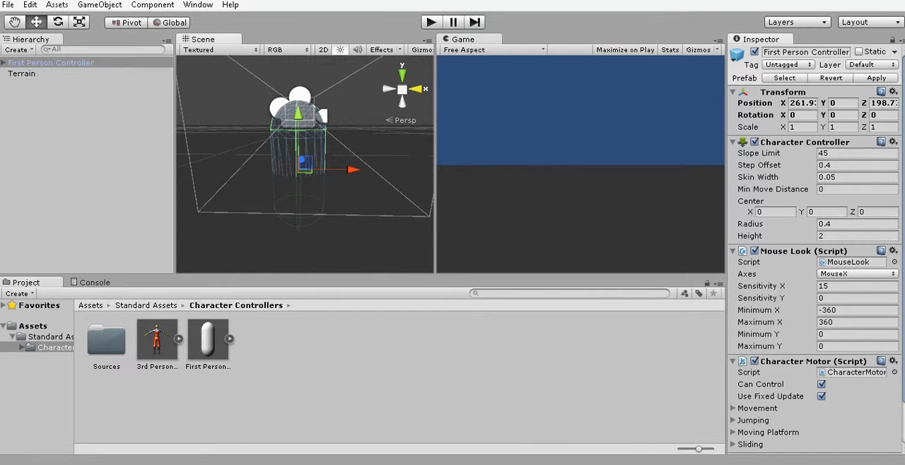
pyautogui.moveTo(353, 169); pyautogui.dragTo(400, 133, button='middle')
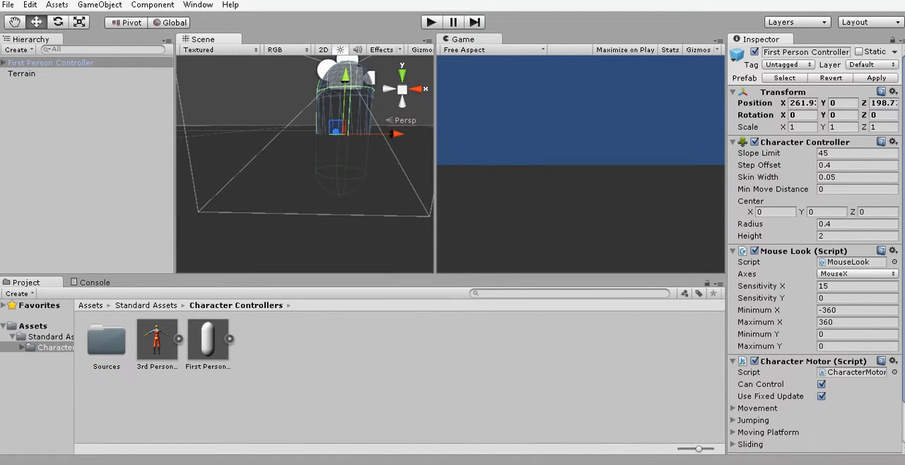
# Play-test the scene briefly and set the First Person Controller's Y position to 1.
pyautogui.hotkey('ctrl', 'p')
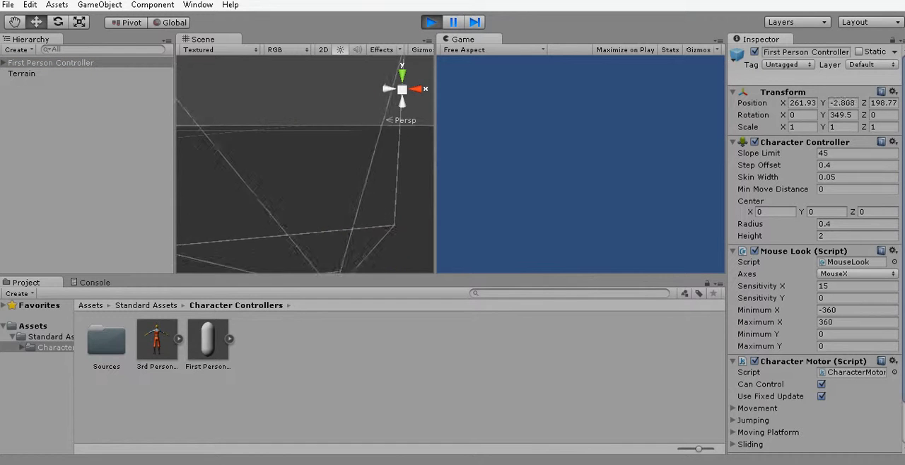
pyautogui.hotkey('ctrl', 'p')
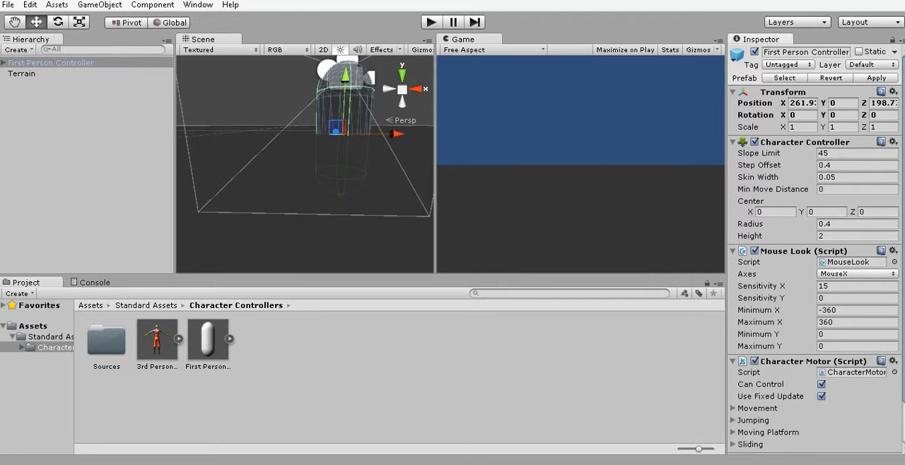
pyautogui.click(843, 104)
pyautogui.write('1')
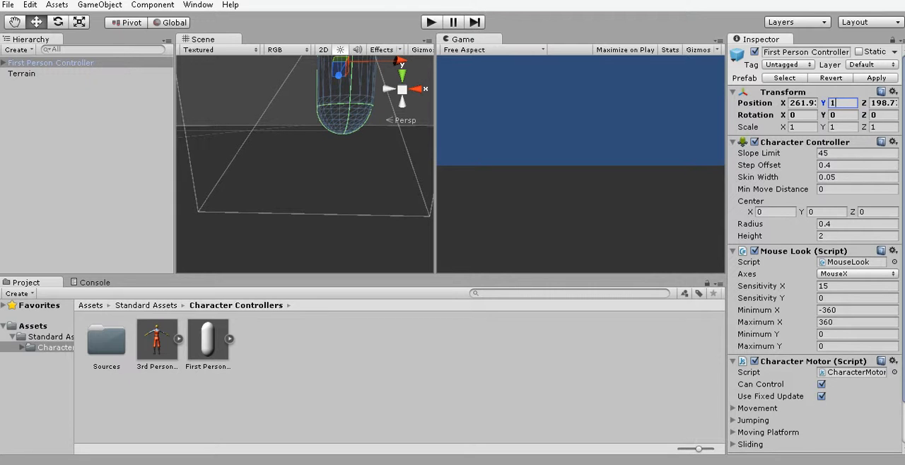
# Examine from several angles and distances how the First Person Controller's capsule stands on the terrain surface.
pyautogui.moveTo(311, 156); pyautogui.dragTo(287, 183, button='middle')
pyautogui.scroll(-3, 287, 183)
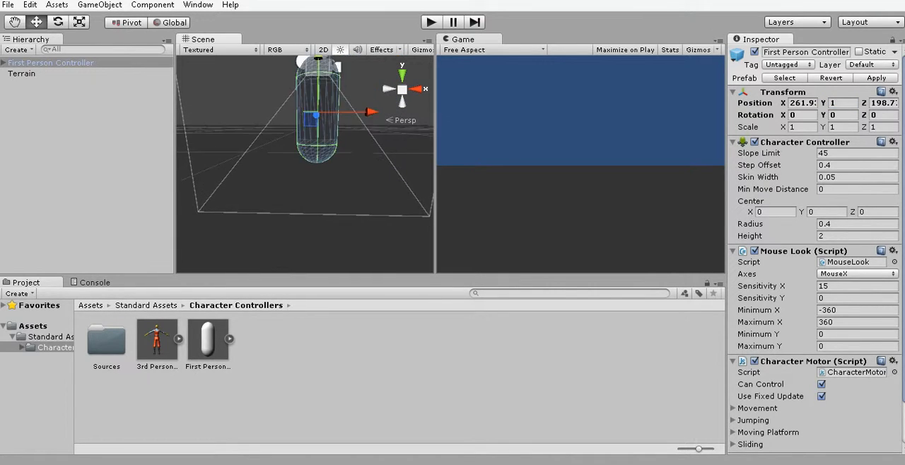
pyautogui.moveTo(296, 134); pyautogui.dragTo(299, 212, button='right')
pyautogui.scroll(-4, 298, 205)
pyautogui.moveTo(304, 85); pyautogui.dragTo(316, 188, button='middle')
pyautogui.scroll(-2, 316, 187)
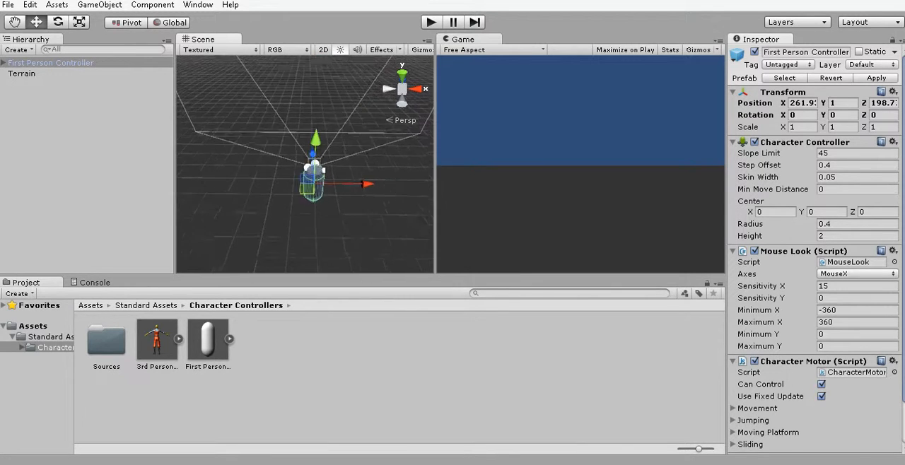
pyautogui.moveTo(316, 169); pyautogui.dragTo(354, 177, button='right')
pyautogui.scroll(-3, 325, 184)
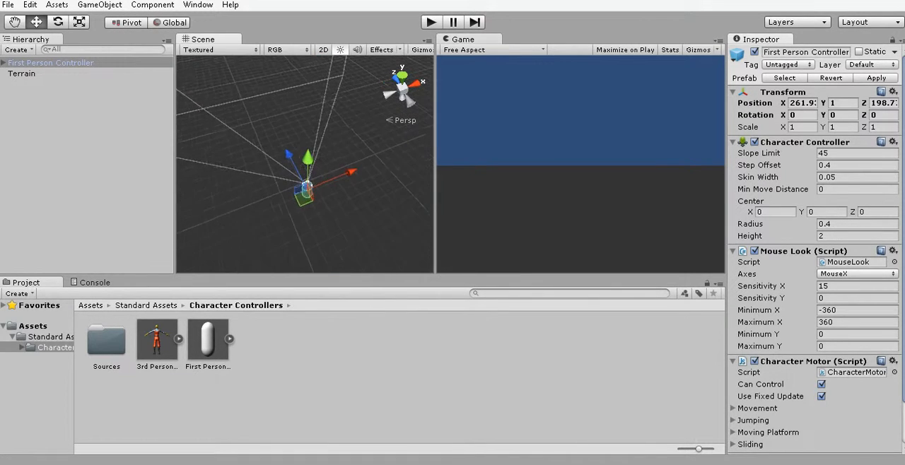
pyautogui.moveTo(307, 188); pyautogui.dragTo(273, 123, button='middle')
pyautogui.scroll(3, 282, 141)
pyautogui.moveTo(290, 162); pyautogui.dragTo(290, 106, button='right')
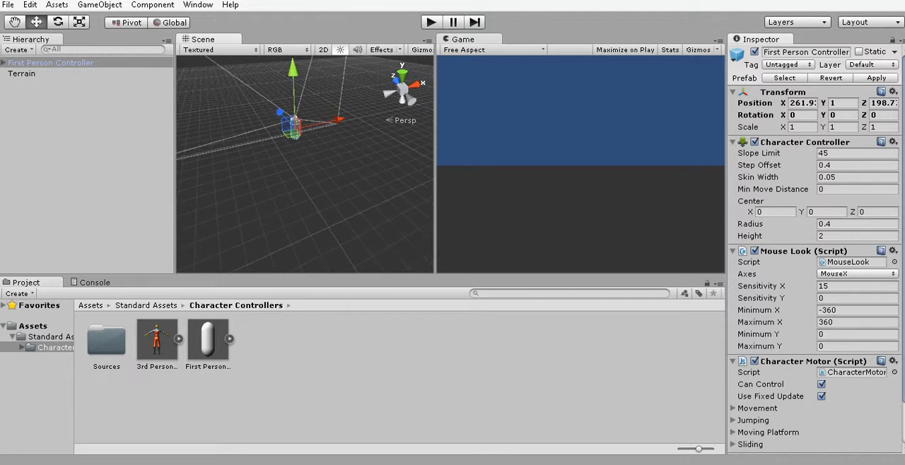
pyautogui.moveTo(294, 141); pyautogui.dragTo(271, 101, button='middle')
pyautogui.moveTo(283, 156); pyautogui.dragTo(269, 120, button='right')
pyautogui.moveTo(290, 142); pyautogui.dragTo(283, 113, button='middle')
pyautogui.moveTo(290, 148); pyautogui.dragTo(274, 121, button='right')
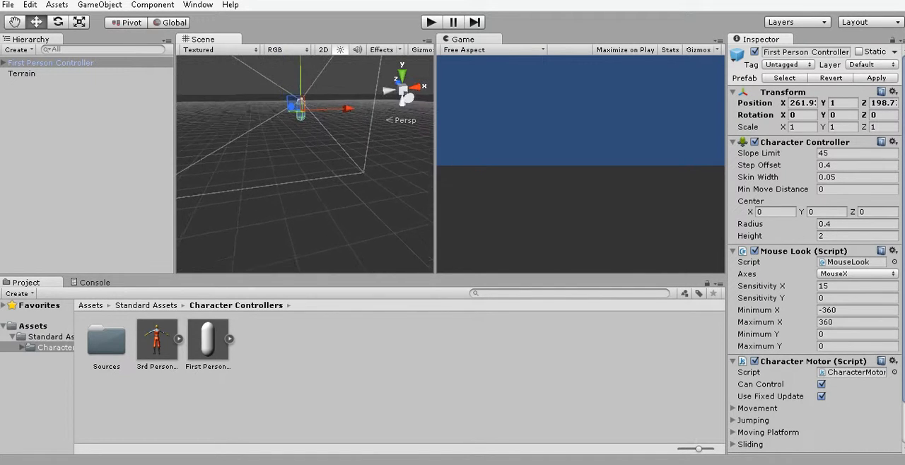
pyautogui.moveTo(301, 148); pyautogui.dragTo(320, 193, button='middle')
pyautogui.scroll(3, 274, 132)
pyautogui.scroll(3, 274, 139)
pyautogui.scroll(2, 304, 144)
pyautogui.scroll(3, 296, 156)
pyautogui.scroll(2, 301, 163)
pyautogui.scroll(-2, 308, 157)
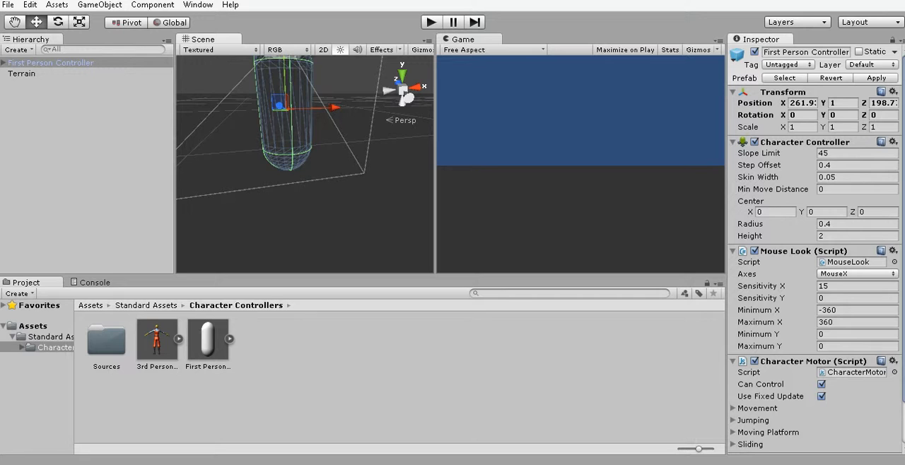
pyautogui.moveTo(288, 106); pyautogui.dragTo(304, 254, button='middle')
pyautogui.press('2')
pyautogui.press('2')
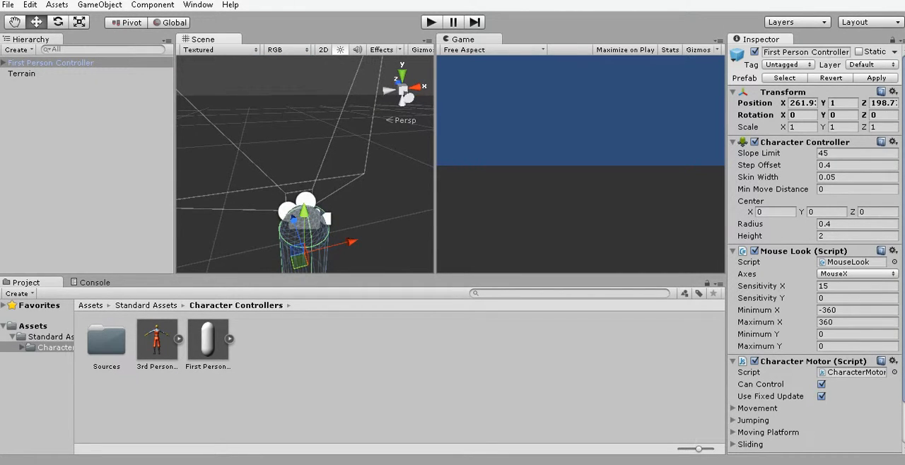
pyautogui.scroll(-3, 304, 212)
pyautogui.scroll(2, 304, 212)
pyautogui.moveTo(304, 212); pyautogui.dragTo(287, 164, button='middle')
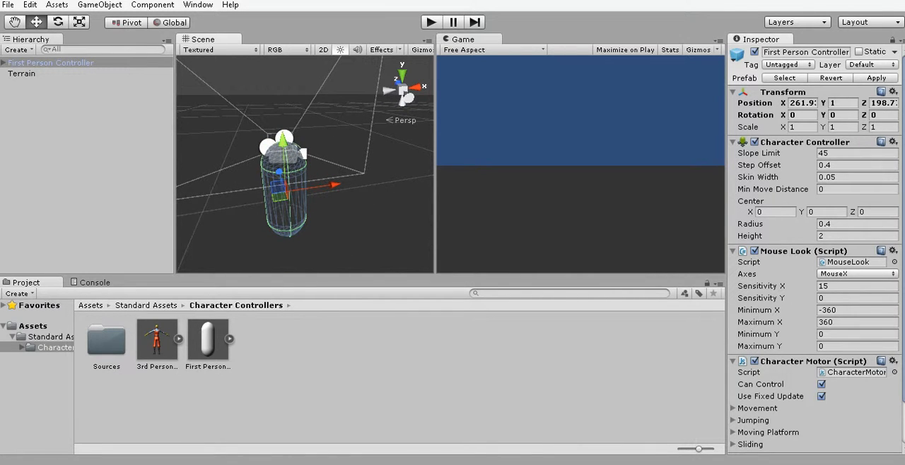
# Run the game and test the First Person Controller by looking around, walking and jumping on the terrain, and stop it.
pyautogui.hotkey('ctrl', 'p')
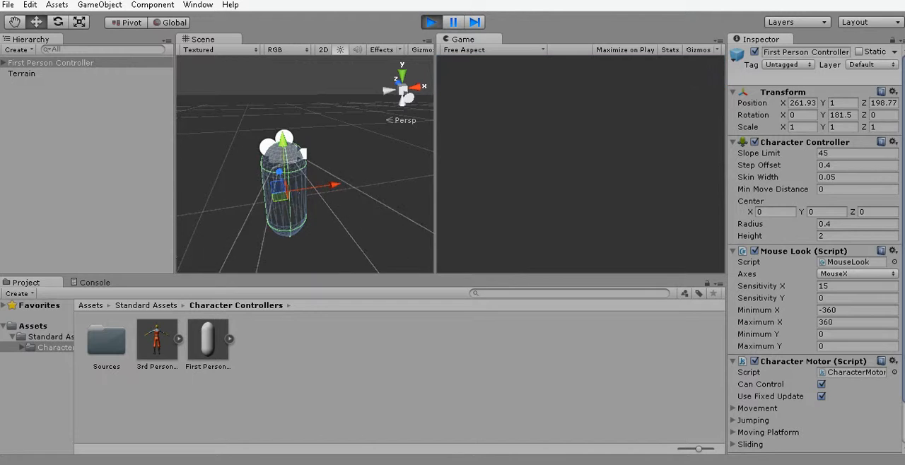
pyautogui.press('a')
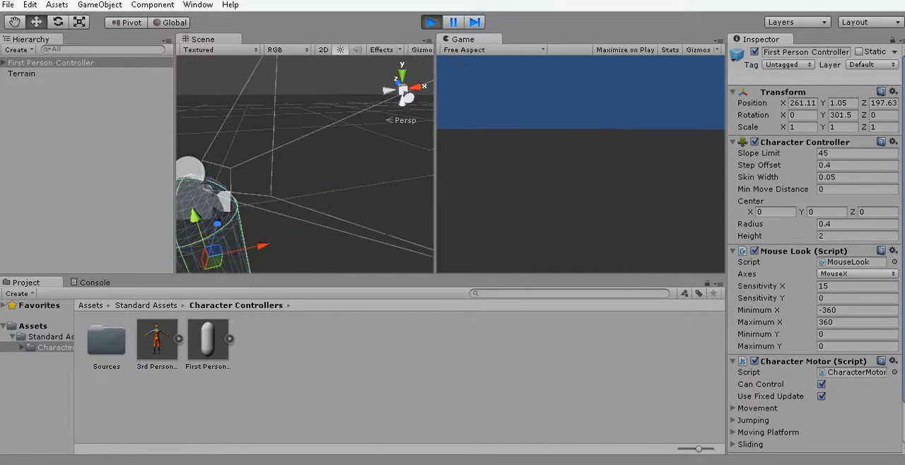
pyautogui.press('w')
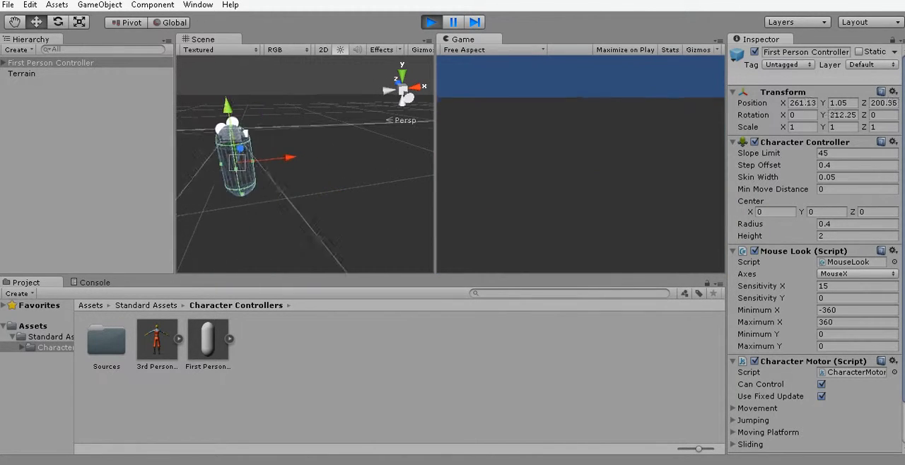
pyautogui.press('d')
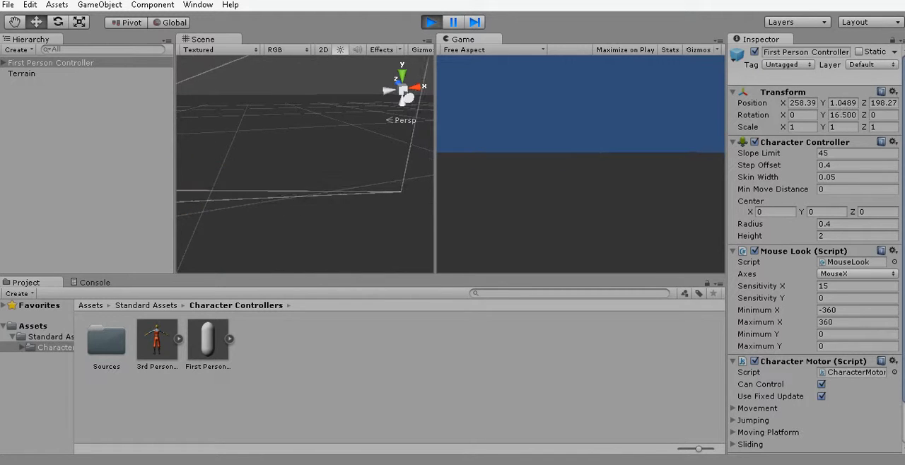
pyautogui.press('w')
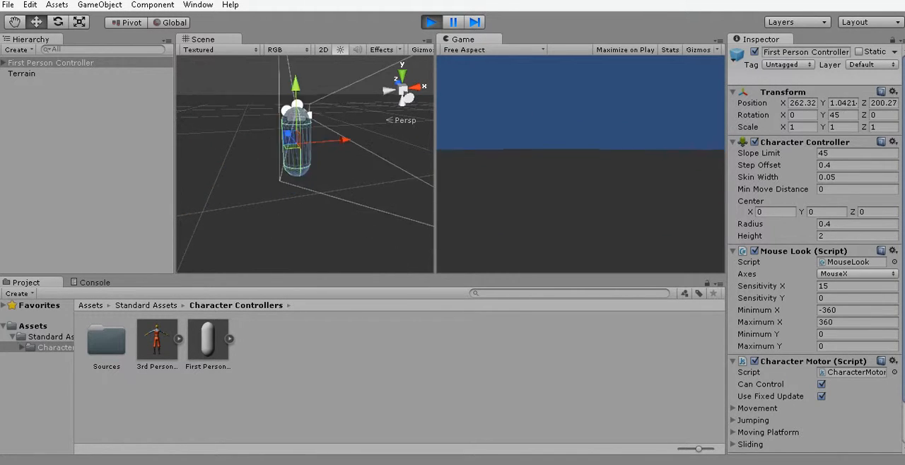
pyautogui.press('space')
pyautogui.press('space')
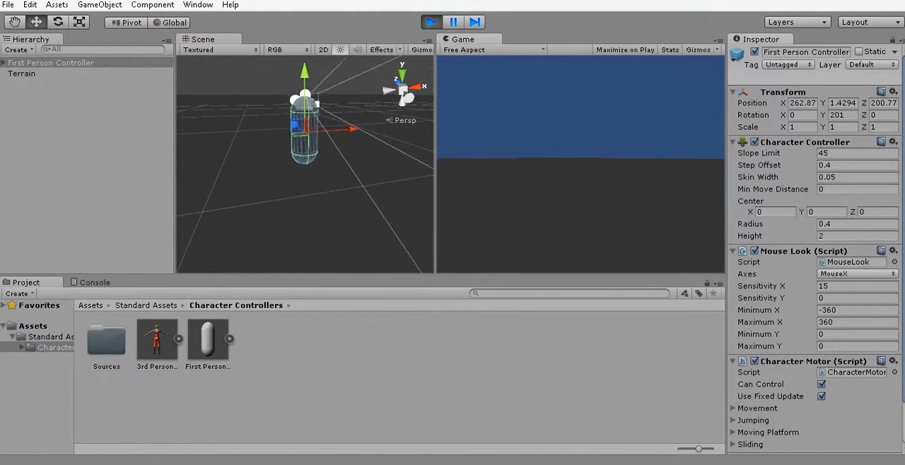
pyautogui.press('space')
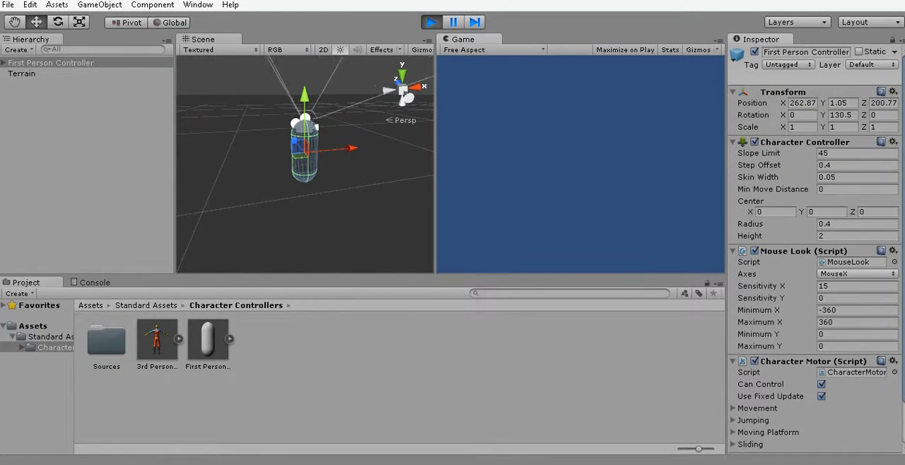
pyautogui.hotkey('ctrl', 'p')
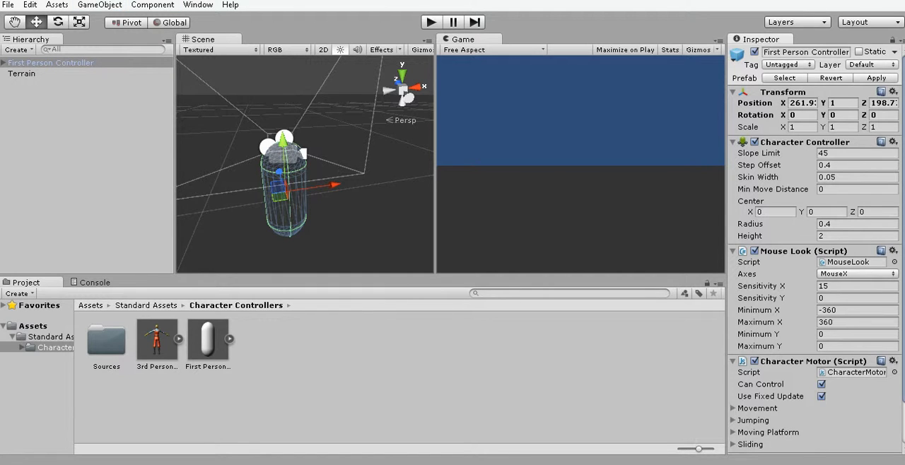
# Create a directional light in the scene near the First Person Controller.
pyautogui.scroll(-5, 305, 164)
pyautogui.moveTo(305, 164); pyautogui.dragTo(303, 215, button='right')
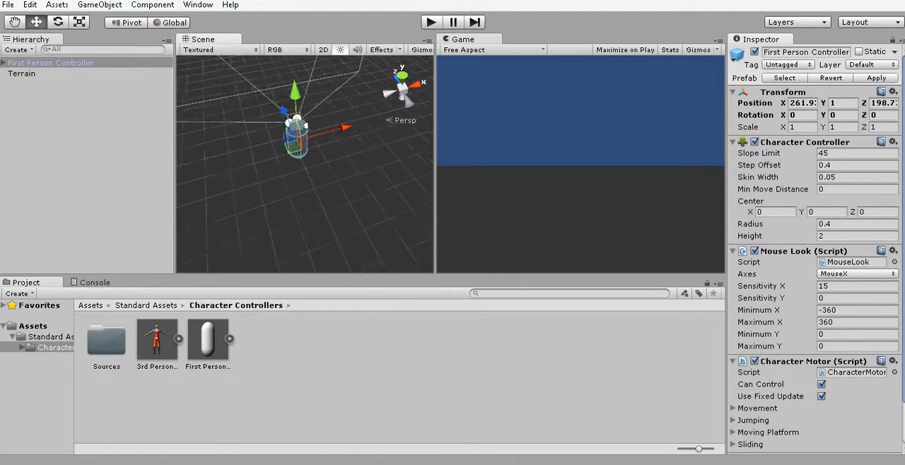
pyautogui.scroll(2, 302, 216)
pyautogui.click(99, 4)
pyautogui.moveTo(43, 49)
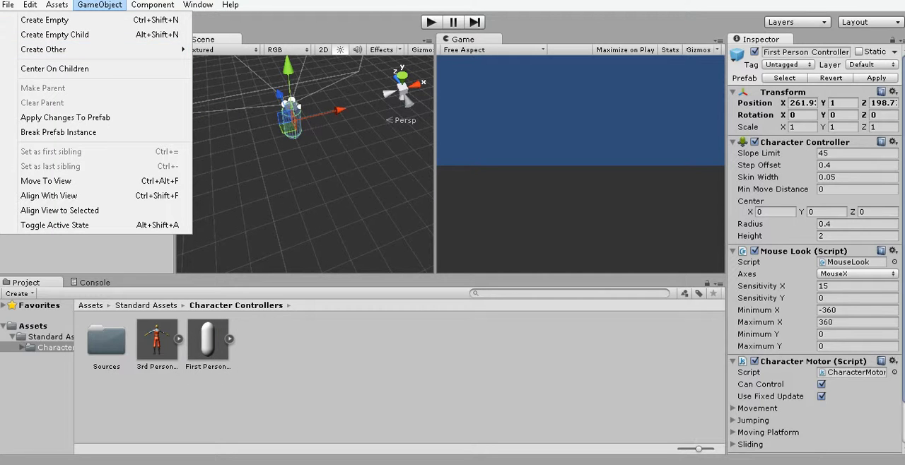
pyautogui.moveTo(92, 50)
pyautogui.click(275, 128)
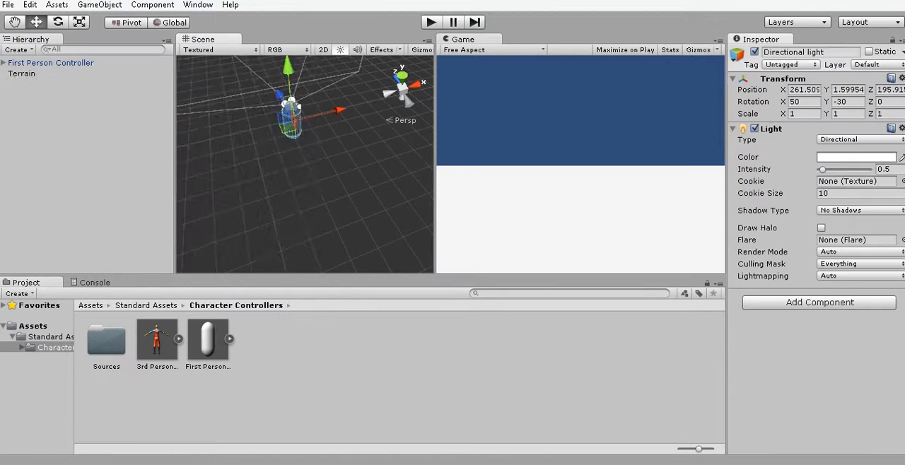
# Raise the directional light above the terrain to a Y position of about 48.9 and frame it in the scene view.
pyautogui.scroll(-5, 305, 164)
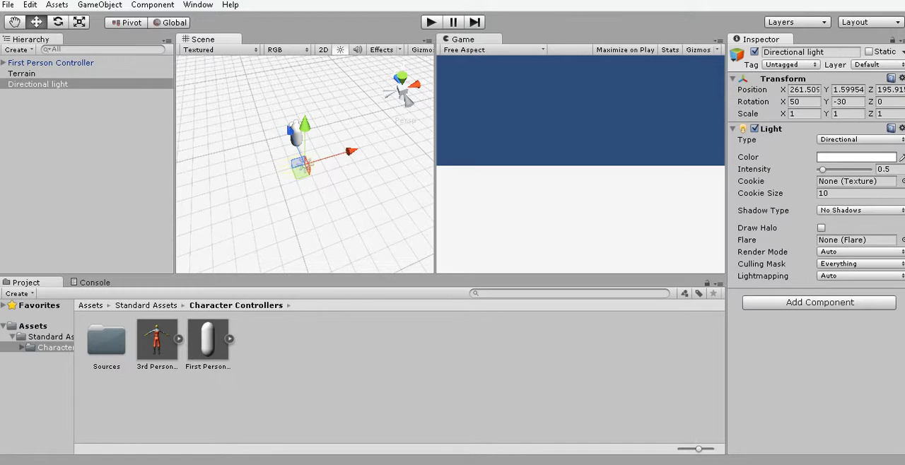
pyautogui.moveTo(304, 124); pyautogui.dragTo(305, 65)
pyautogui.scroll(-4, 305, 141)
pyautogui.moveTo(305, 164); pyautogui.dragTo(424, 155, button='right')
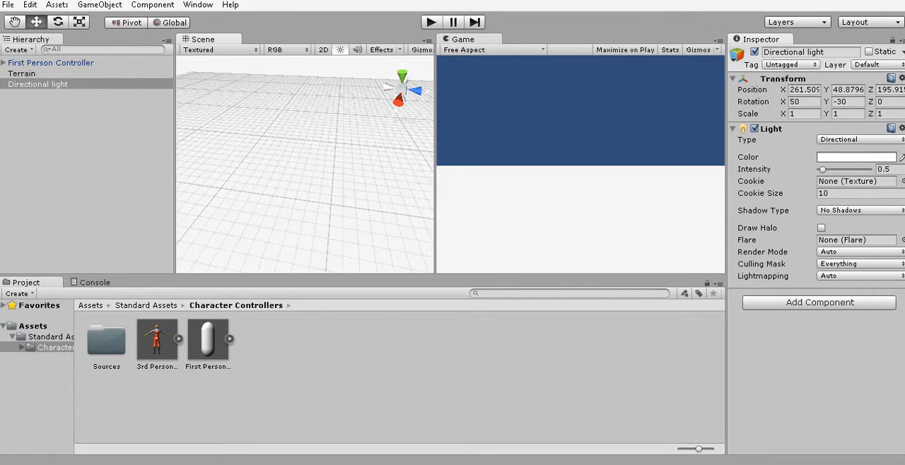
pyautogui.scroll(2, 305, 164)
pyautogui.moveTo(305, 164); pyautogui.dragTo(304, 205, button='middle')
pyautogui.moveTo(305, 164); pyautogui.dragTo(311, 241, button='right')
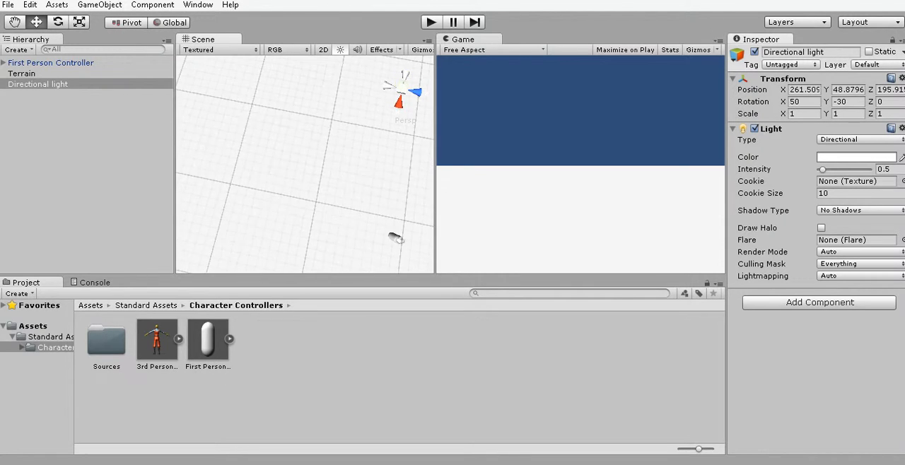
pyautogui.scroll(-4, 304, 164)
pyautogui.moveTo(372, 217); pyautogui.dragTo(413, 129, button='right')
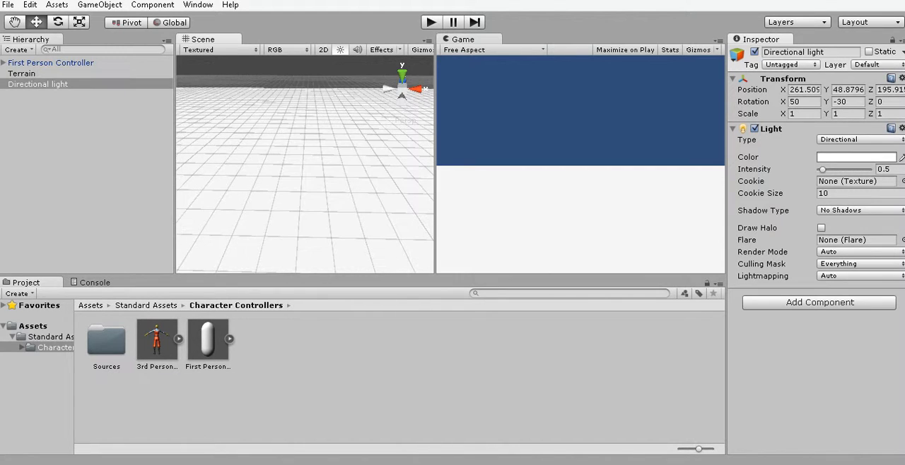
pyautogui.press('f')
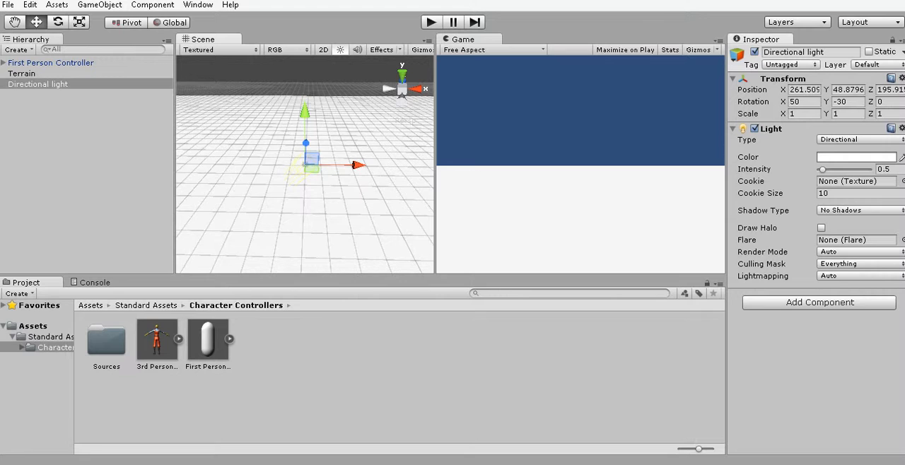
# Set the directional light's intensity to 0.4 and look through the available light types, keeping Directional.
pyautogui.write('0.2')
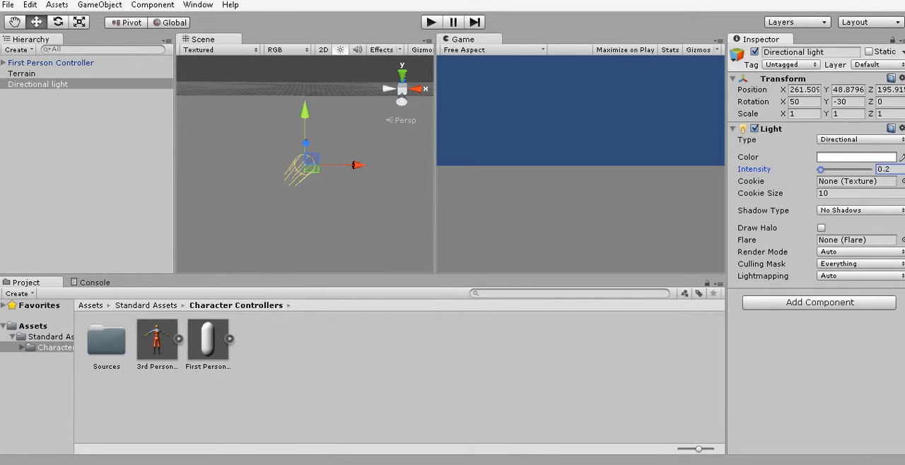
pyautogui.moveTo(820, 170); pyautogui.dragTo(821, 169)
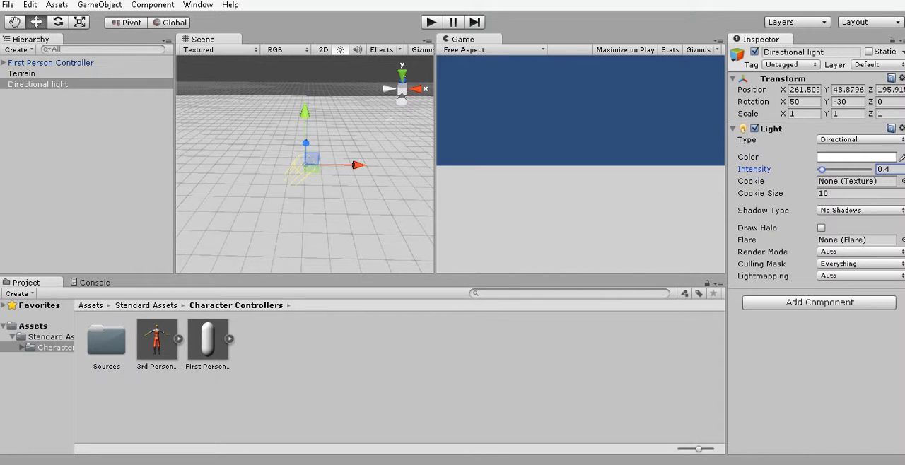
pyautogui.click(860, 140)
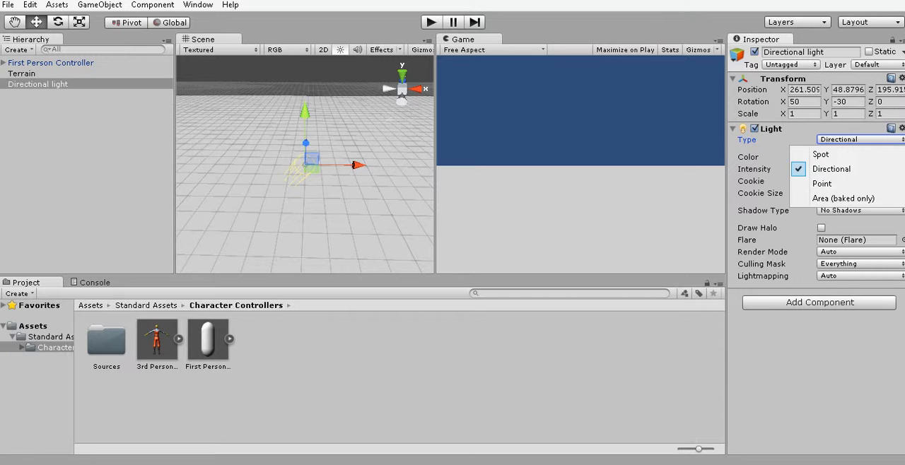
pyautogui.press('Escape')
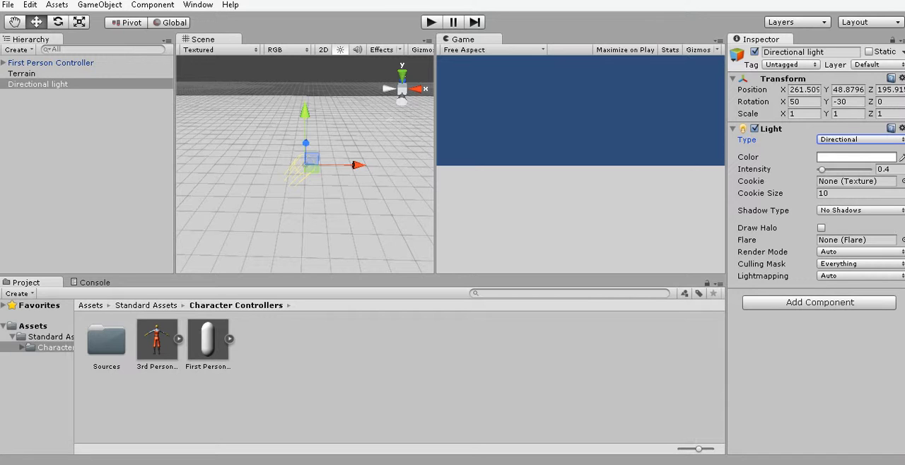
# Run the game with the directional light in place, frame the First Person Controller, walk it across the terrain, and stop the game.
pyautogui.moveTo(371, 237); pyautogui.dragTo(321, 268, button='right')
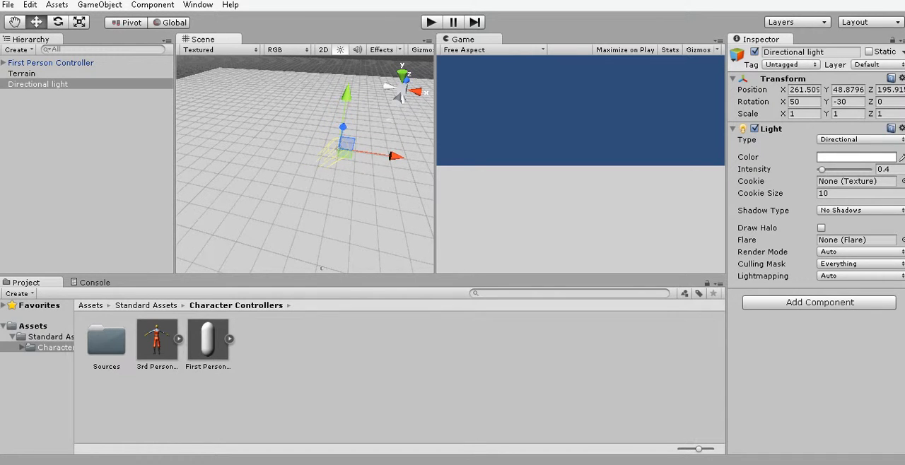
pyautogui.hotkey('ctrl', 'p')
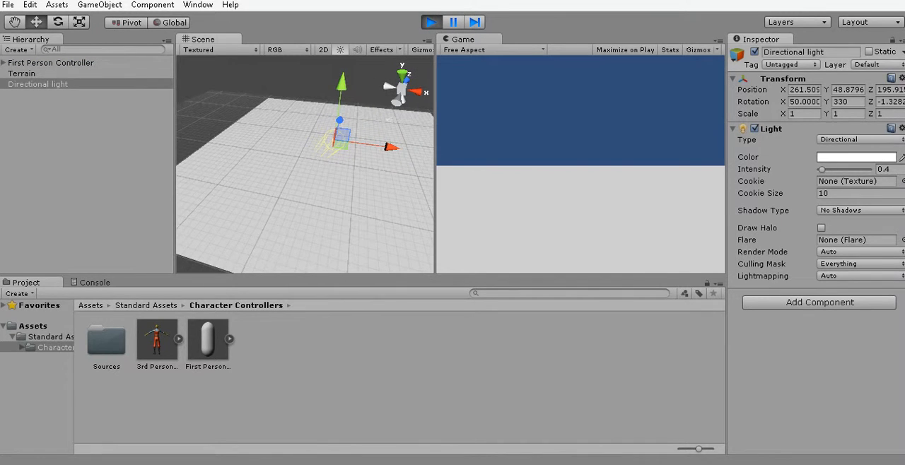
pyautogui.doubleClick(51, 62)
pyautogui.click(579, 164)
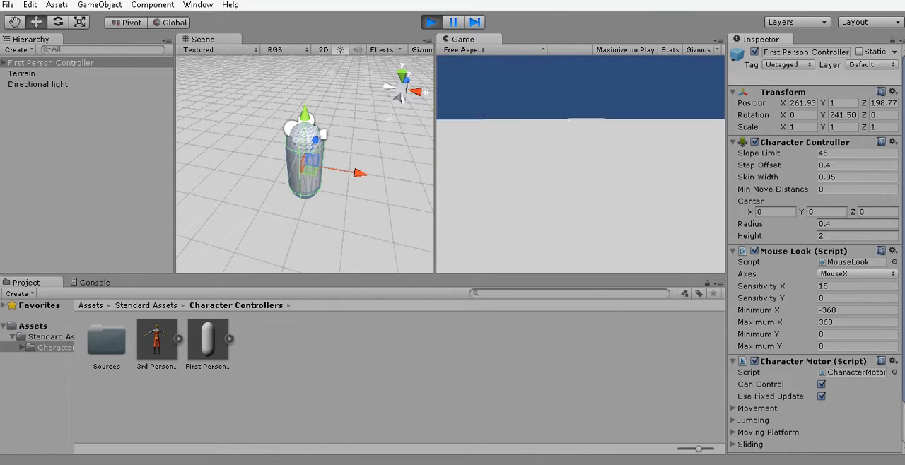
pyautogui.press('w')
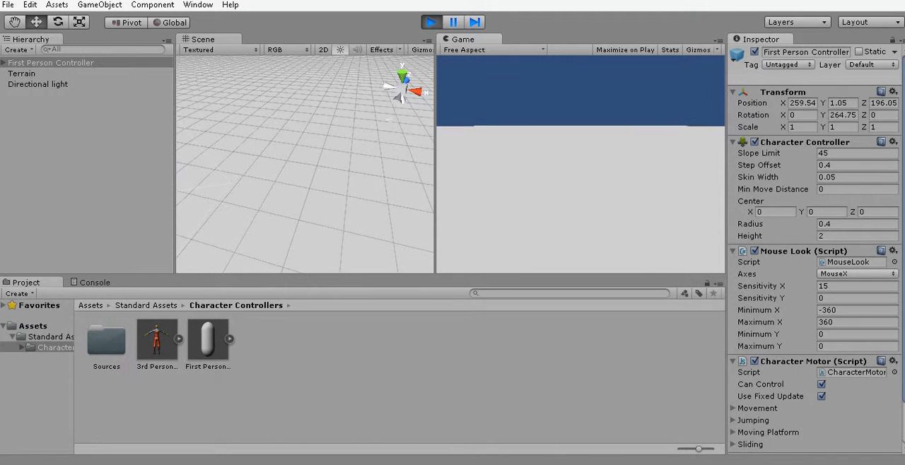
pyautogui.press('w')
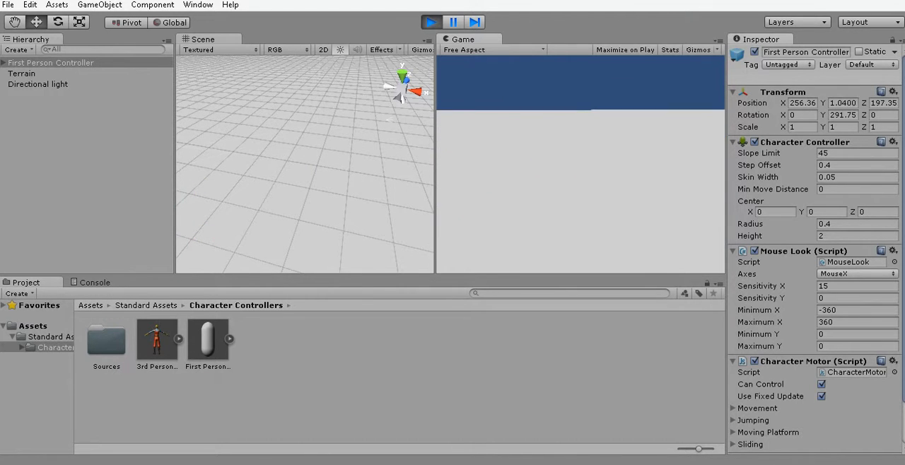
pyautogui.hotkey('ctrl', 'p')
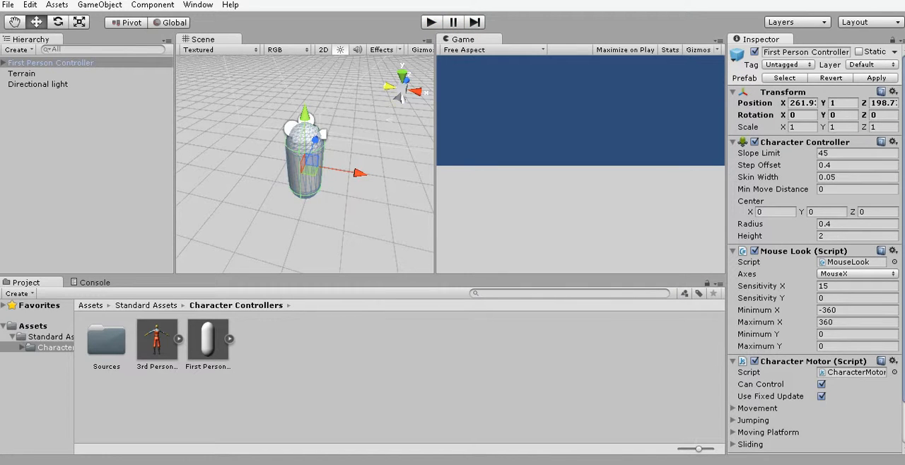
# Create a cube at the First Person Controller and move it beside the controller to an X position of about 263.6.
pyautogui.click(99, 5)
pyautogui.moveTo(99, 48)
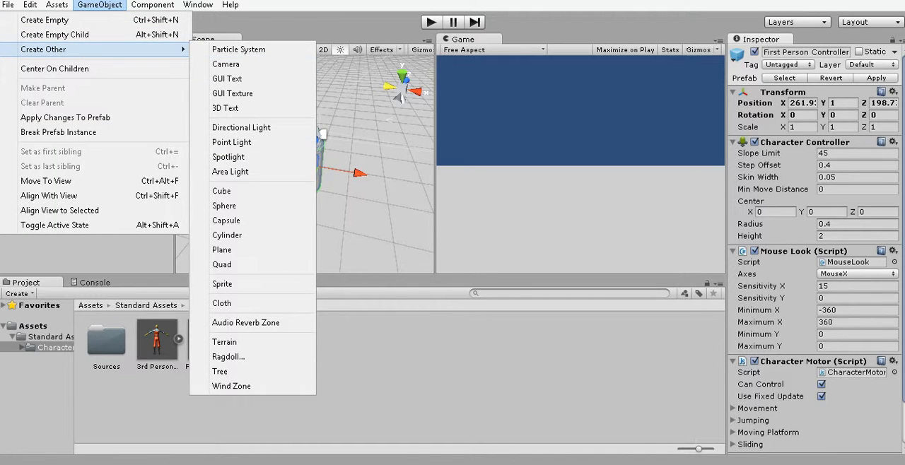
pyautogui.click(226, 191)
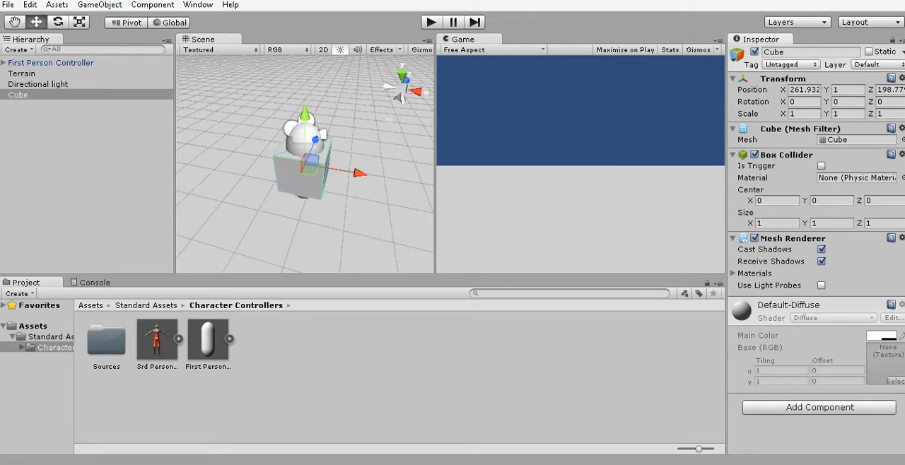
pyautogui.moveTo(357, 173); pyautogui.dragTo(458, 187)
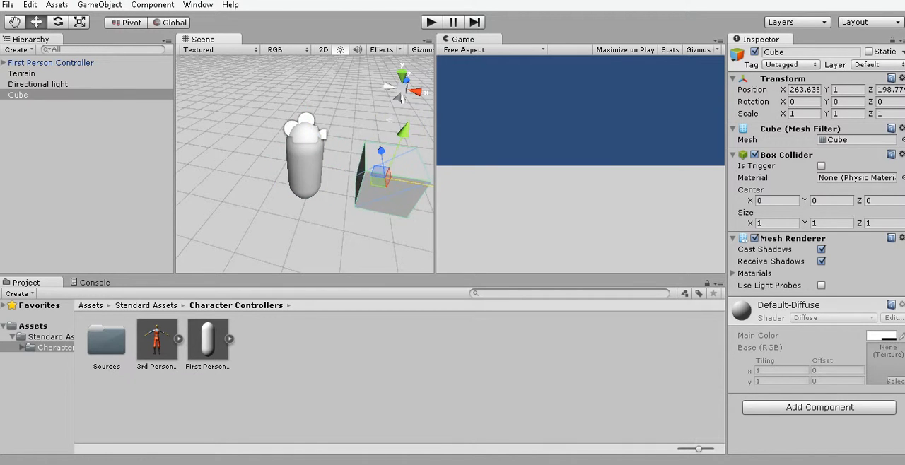
pyautogui.moveTo(399, 198); pyautogui.dragTo(234, 89, button='middle')
pyautogui.keyDown('alt'); pyautogui.moveTo(234, 89); pyautogui.dragTo(325, 131); pyautogui.keyUp('alt')
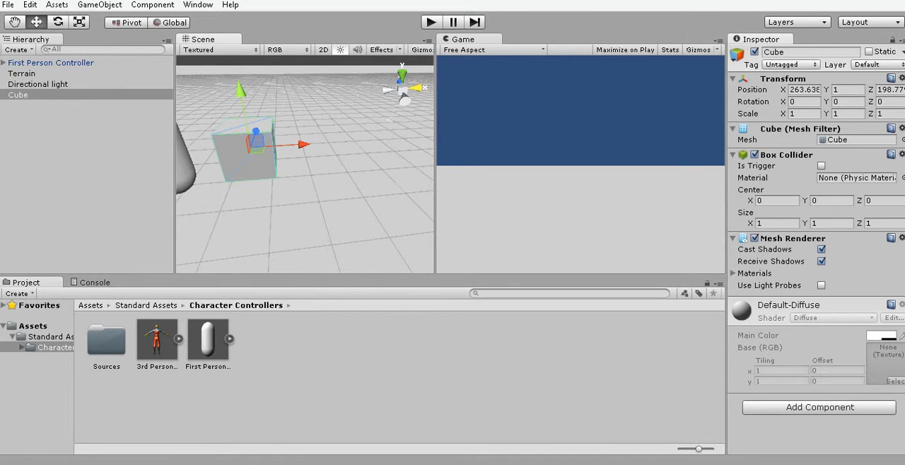
# Set the cube's scale to 2 on the X, Y and Z axes.
pyautogui.click(801, 114)
pyautogui.write('2')
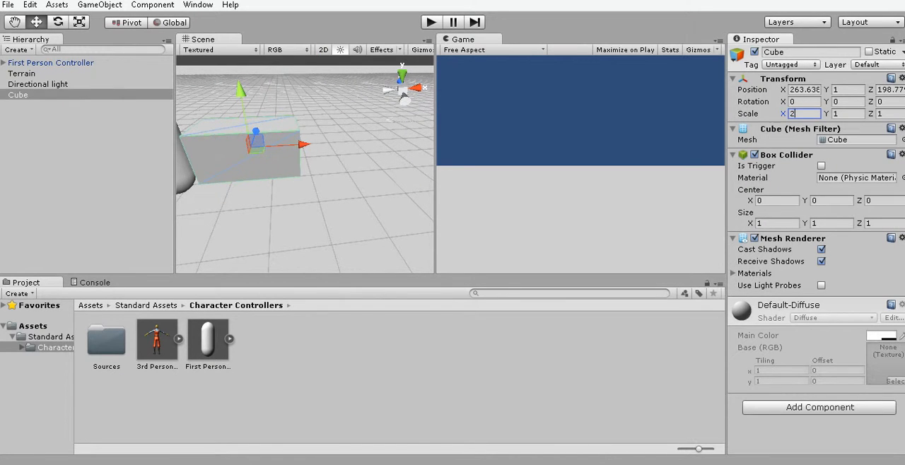
pyautogui.write('22')
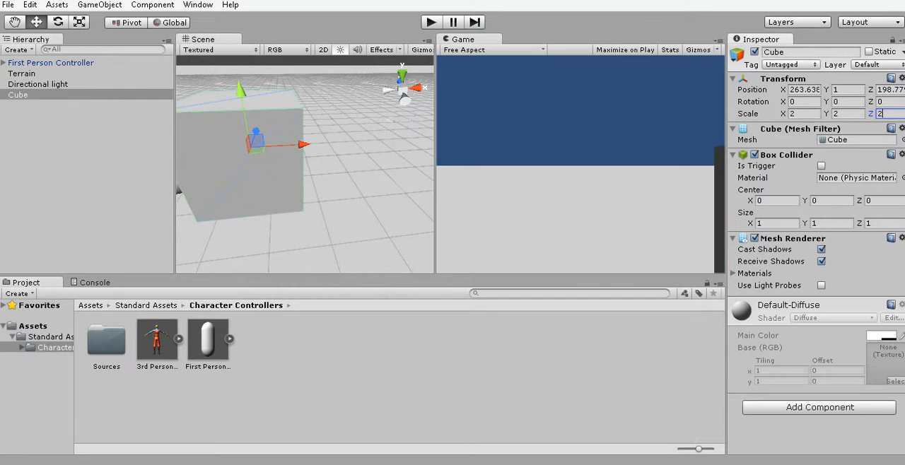
# Move the enlarged cube farther away from the First Person Controller to an X position of about 267.1.
pyautogui.scroll(-2, 305, 164)
pyautogui.moveTo(283, 159); pyautogui.dragTo(300, 86, button='middle')
pyautogui.moveTo(299, 135); pyautogui.dragTo(278, 92, button='middle')
pyautogui.moveTo(278, 134); pyautogui.dragTo(286, 88, button='right')
pyautogui.moveTo(286, 148); pyautogui.dragTo(296, 228, button='middle')
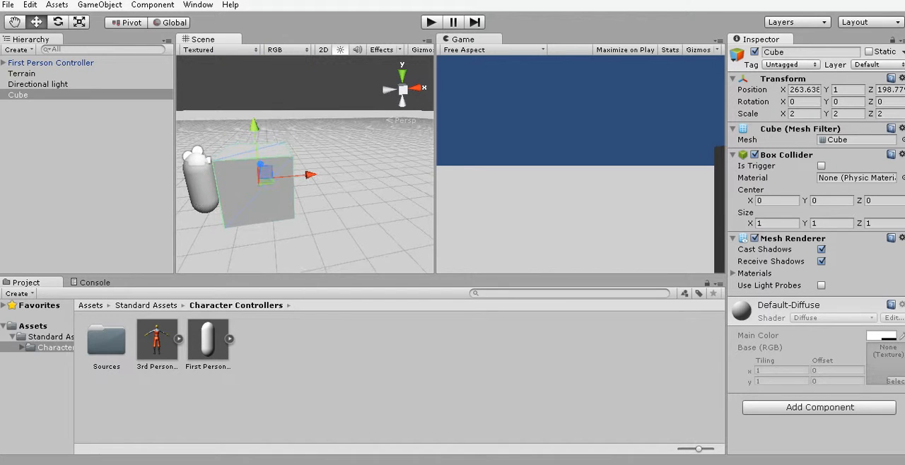
pyautogui.moveTo(310, 174); pyautogui.dragTo(396, 166)
pyautogui.moveTo(397, 167); pyautogui.dragTo(392, 249, button='middle')
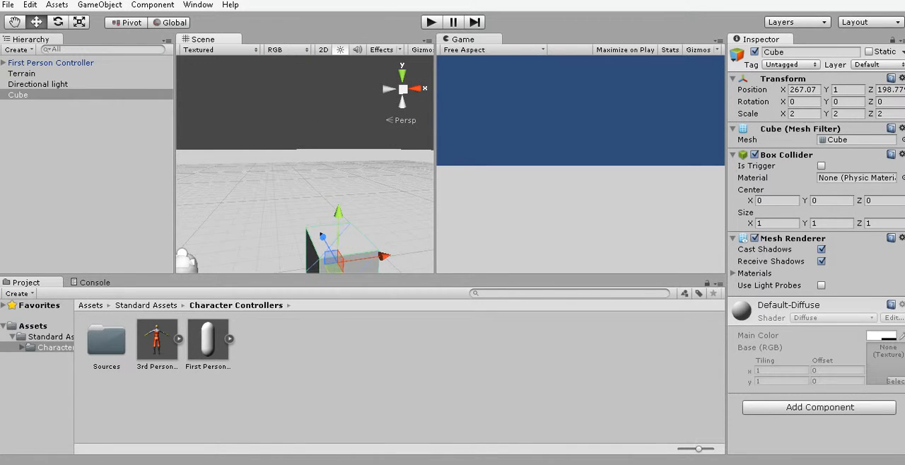
# Duplicate the cube and move the copy to the opposite side of the First Person Controller, at an X position of about 255.9.
pyautogui.hotkey('ctrl', 'd')
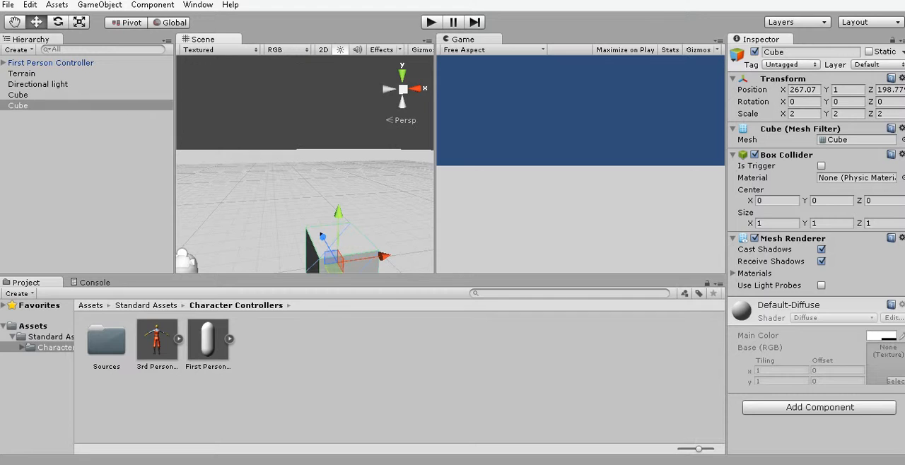
pyautogui.scroll(-2, 338, 241)
pyautogui.moveTo(338, 242); pyautogui.dragTo(309, 185, button='middle')
pyautogui.scroll(-1, 309, 185)
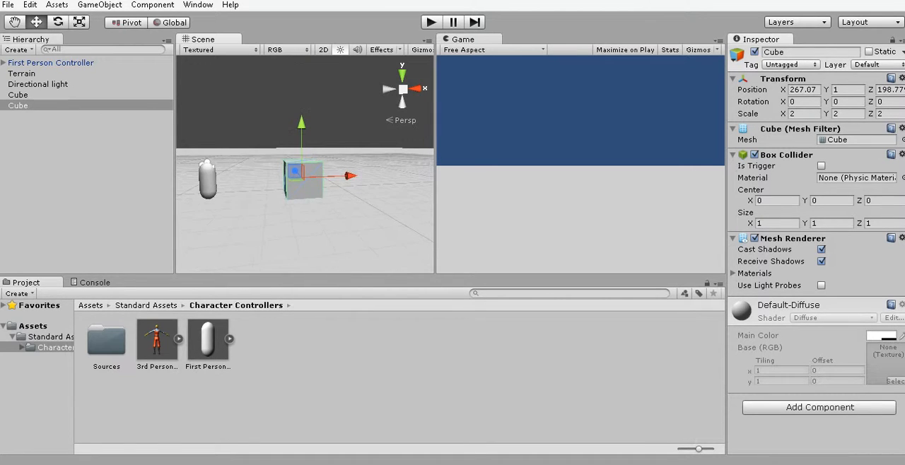
pyautogui.moveTo(349, 176); pyautogui.dragTo(168, 182)
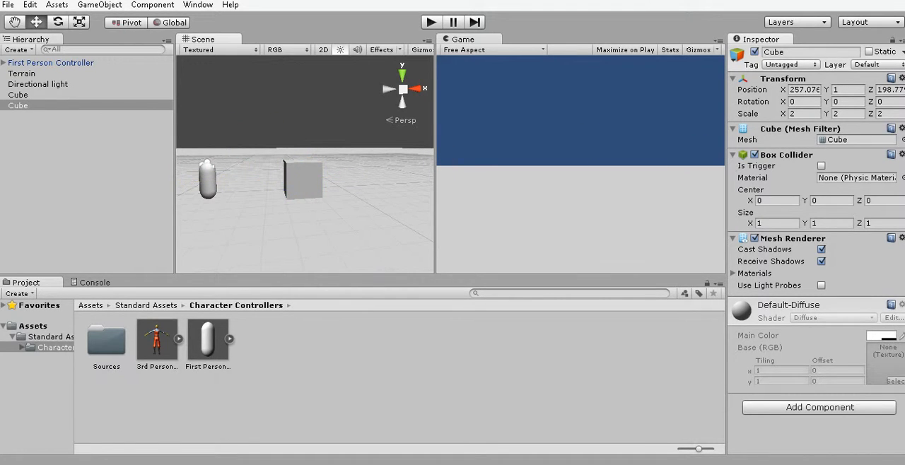
pyautogui.moveTo(212, 187); pyautogui.dragTo(363, 174, button='middle')
pyautogui.moveTo(315, 168); pyautogui.dragTo(292, 168)
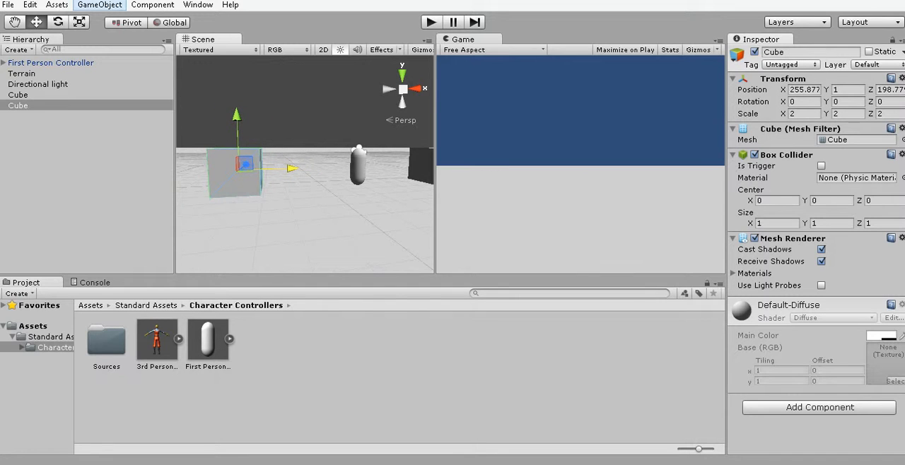
# Create a sphere and set its scale to 2 on the X, Y and Z axes.
pyautogui.click(99, 4)
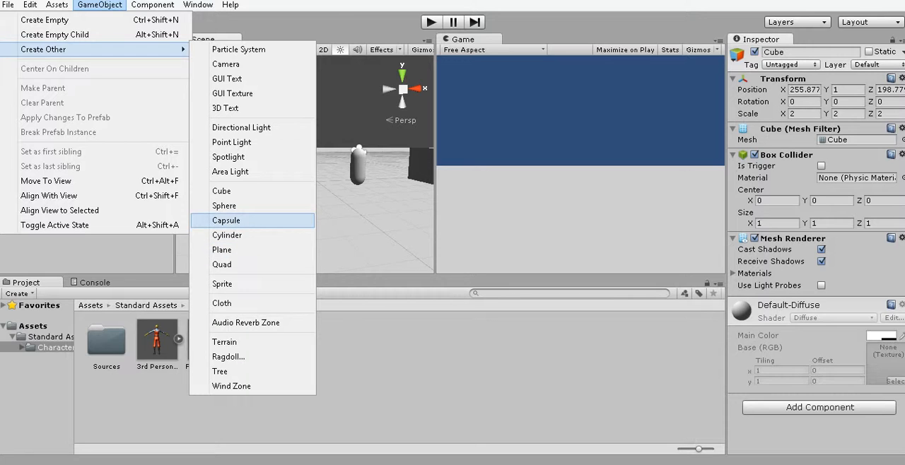
pyautogui.click(253, 206)
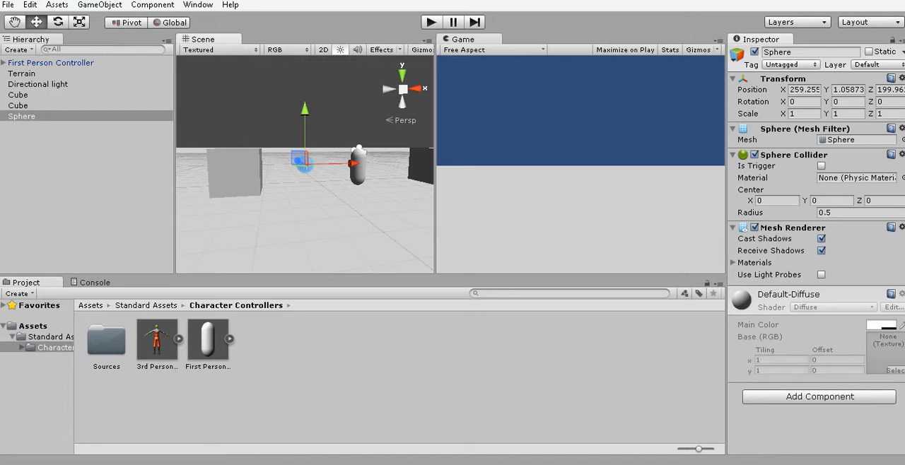
pyautogui.click(804, 114)
pyautogui.write('2')
pyautogui.press('Tab')
pyautogui.write('22')
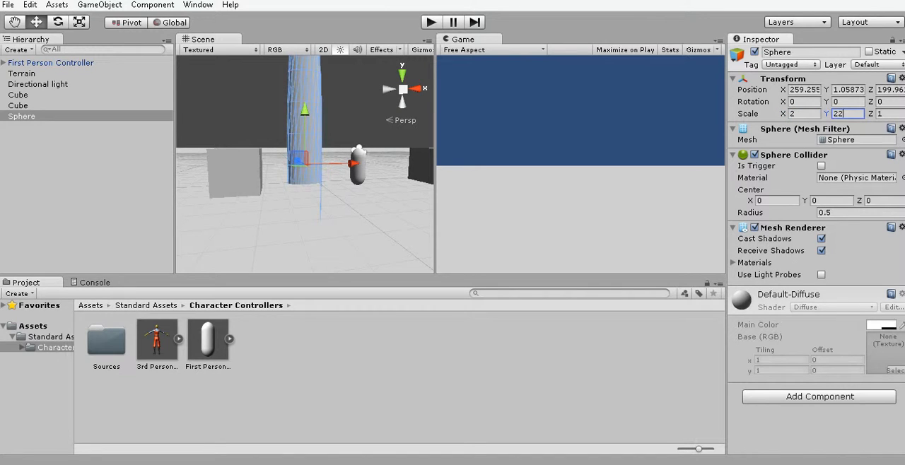
pyautogui.press('BackSpace')
pyautogui.press('Tab')
pyautogui.write('2')
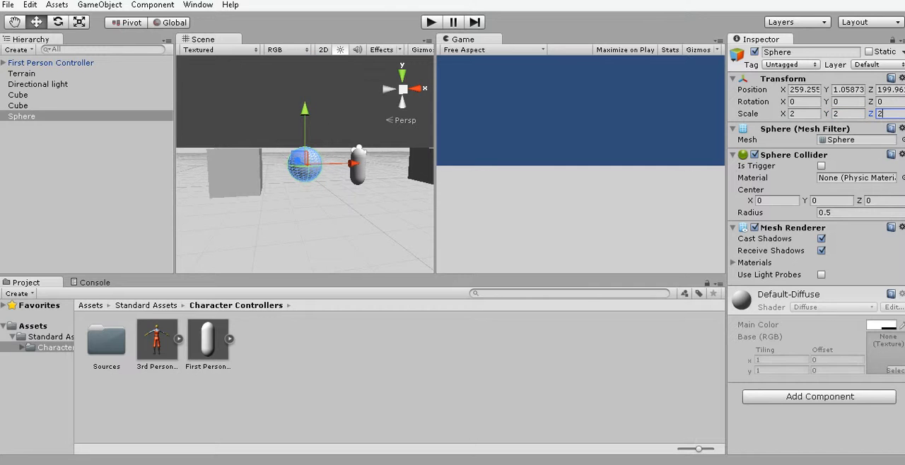
# Move the sphere in front of the two cubes to a position of about X 261.0 and Z 187.2.
pyautogui.moveTo(305, 164); pyautogui.dragTo(238, 187, button='middle')
pyautogui.moveTo(243, 181)
pyautogui.mouseDown()
pyautogui.moveTo(223, 209)
pyautogui.moveTo(244, 181)
pyautogui.mouseUp()
pyautogui.moveTo(353, 152); pyautogui.dragTo(240, 210, button='middle')
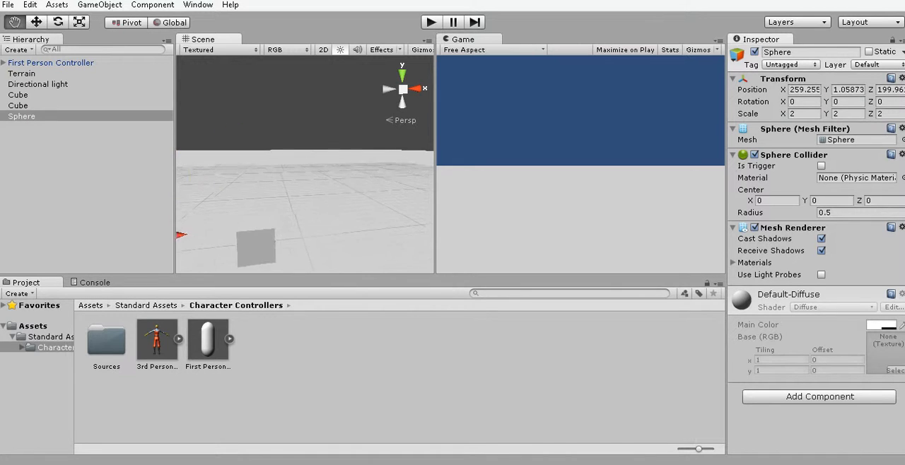
pyautogui.moveTo(282, 156); pyautogui.dragTo(152, 290, button='right')
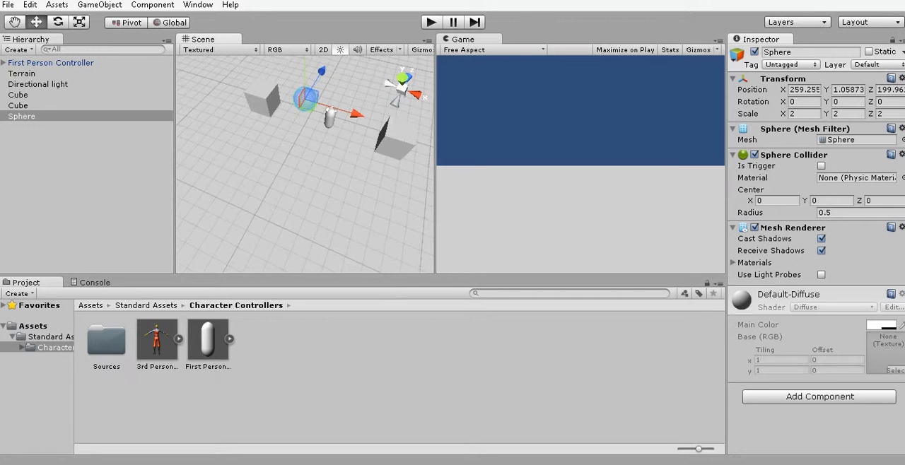
pyautogui.moveTo(322, 71); pyautogui.dragTo(268, 154)
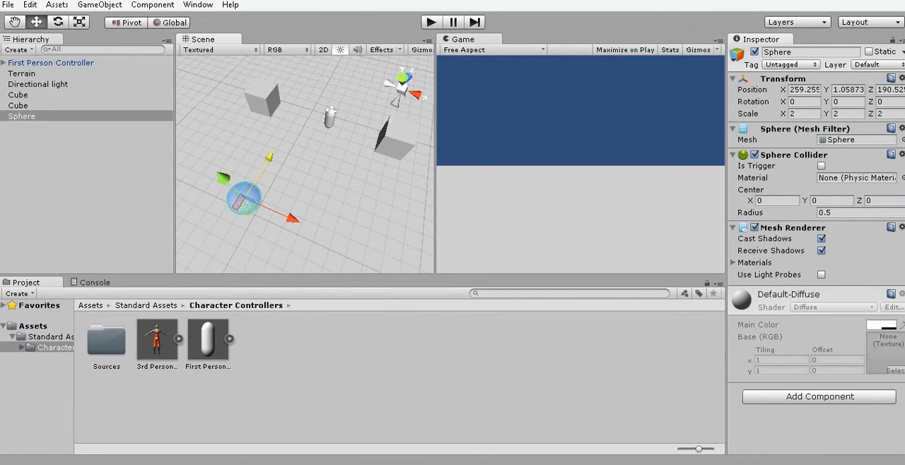
pyautogui.moveTo(293, 217); pyautogui.dragTo(320, 230)
pyautogui.moveTo(292, 167); pyautogui.dragTo(264, 216)
pyautogui.scroll(-3, 264, 216)
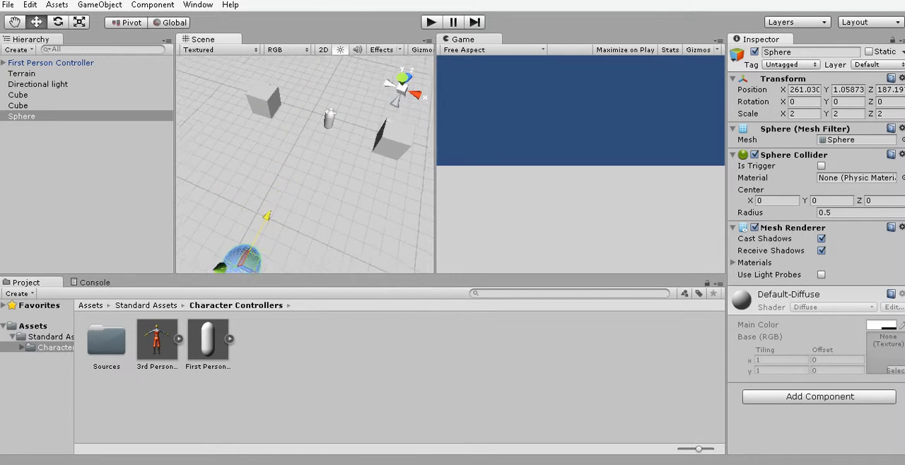
# Duplicate the sphere and move the copy beyond the First Person Controller to a Z position of about 207.3.
pyautogui.moveTo(264, 217)
pyautogui.mouseDown(button='middle')
pyautogui.moveTo(207, 246)
pyautogui.moveTo(281, 216)
pyautogui.mouseUp(button='middle')
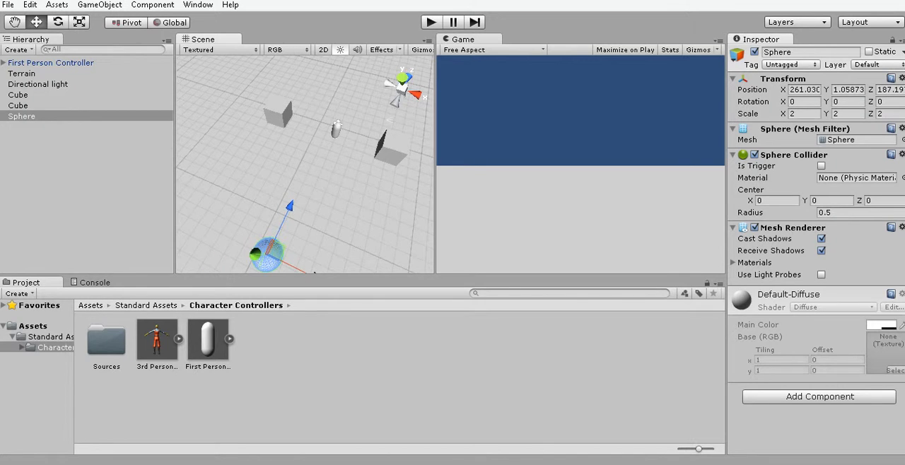
pyautogui.hotkey('ctrl', 'd')
pyautogui.moveTo(289, 205); pyautogui.dragTo(369, 38)
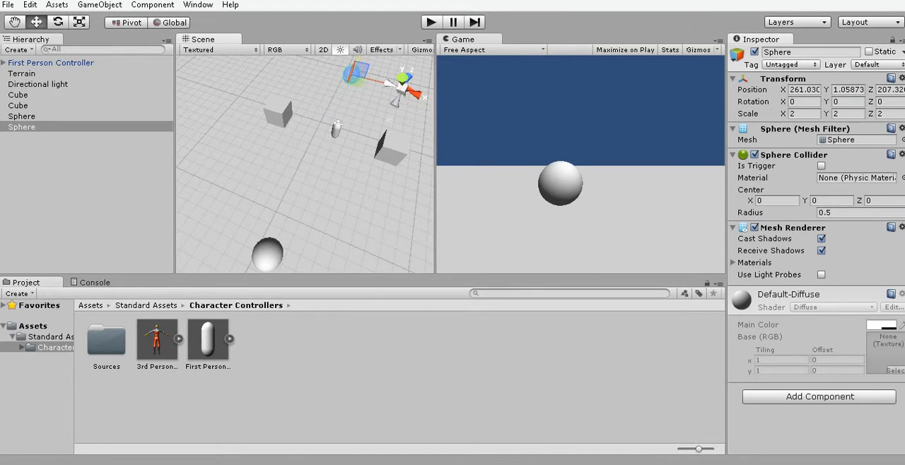
# Run the scene and walk the First Person Controller up to the first sphere, jumping over and around it to test its collision.
pyautogui.hotkey('ctrl', 'p')
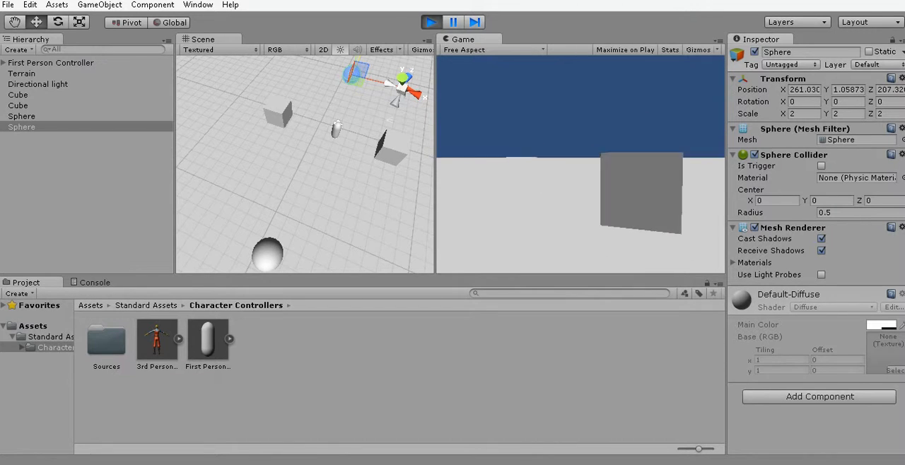
pyautogui.press('w')
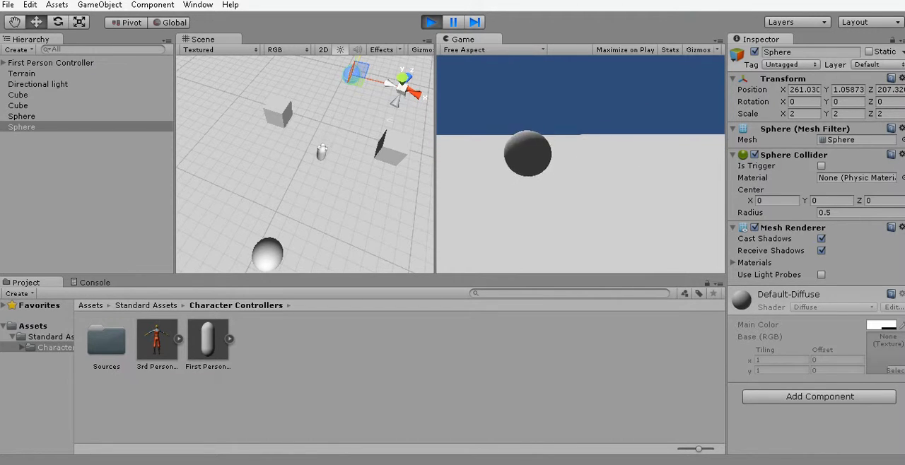
pyautogui.press('w')
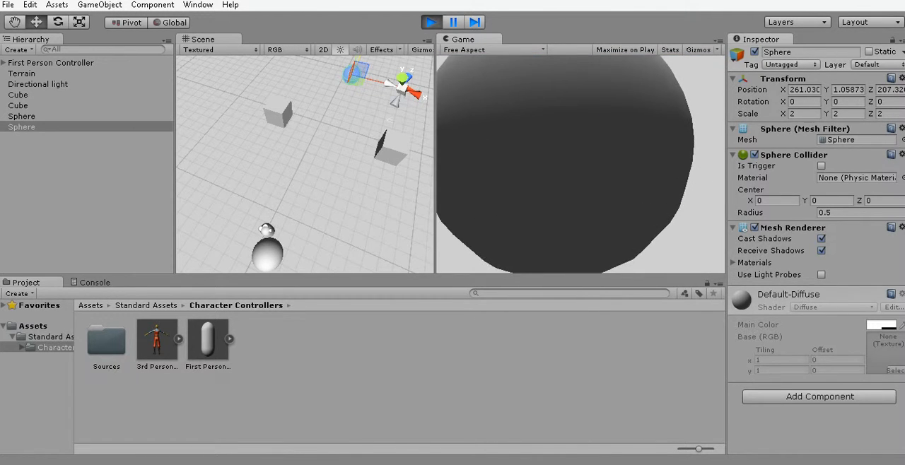
pyautogui.press('space')
pyautogui.press('w')
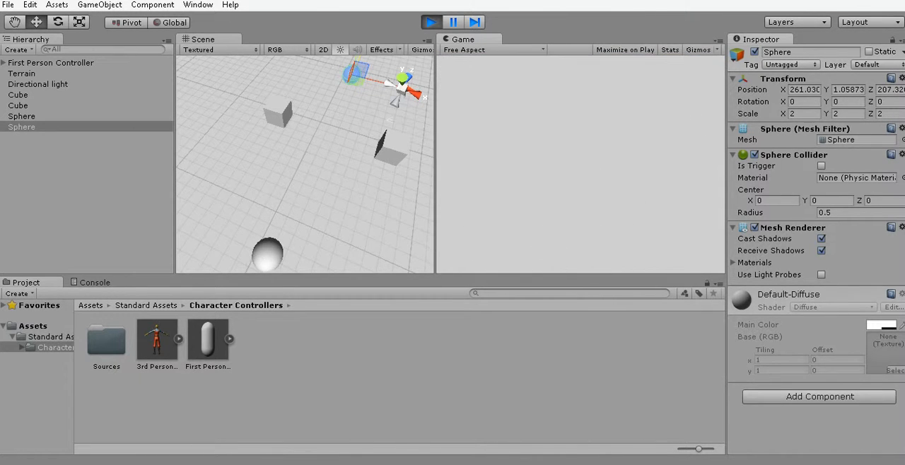
pyautogui.press('w')
pyautogui.press('space')
pyautogui.press('w')
pyautogui.press('space')
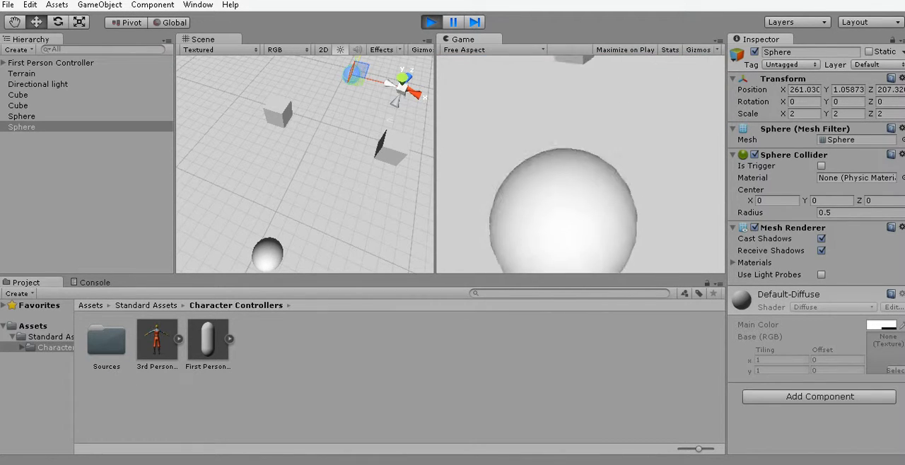
pyautogui.press('space')
pyautogui.press('space')
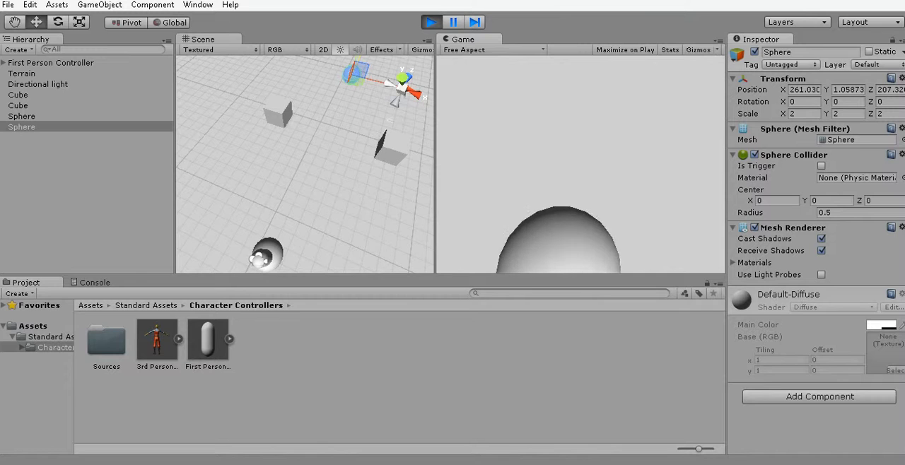
# Walk the controller to the duplicated cube, jump onto it and back off to test its collision, and stop the game.
pyautogui.press('w')
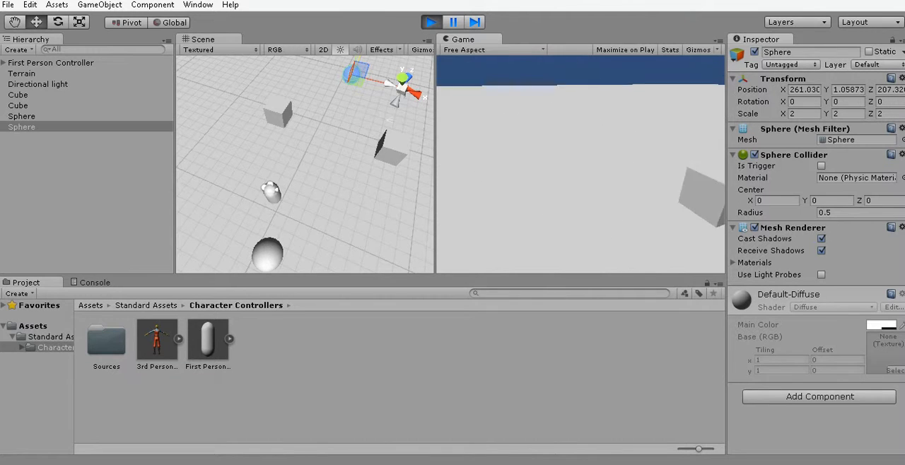
pyautogui.press('w')
pyautogui.press('space')
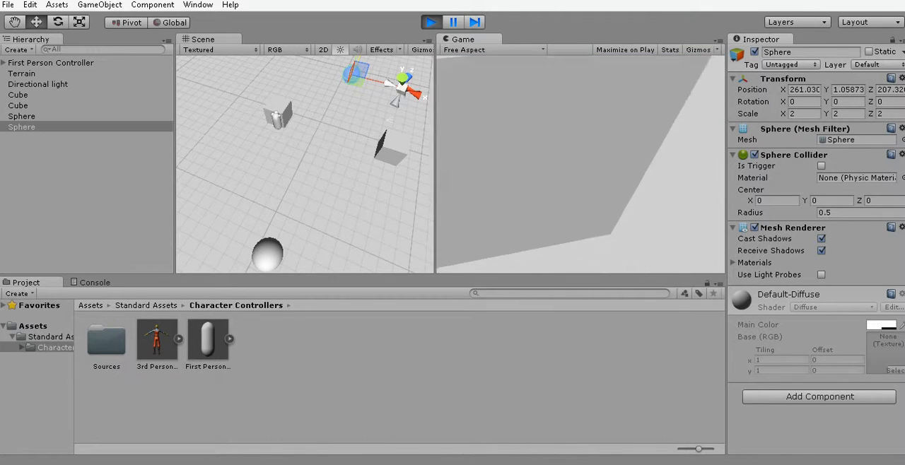
pyautogui.press('space')
pyautogui.press('w')
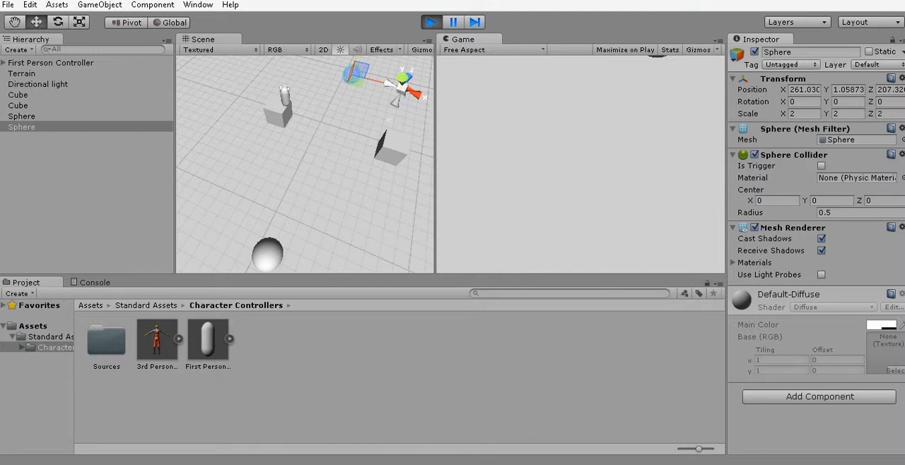
pyautogui.press('space')
pyautogui.press('w')
pyautogui.press('w')
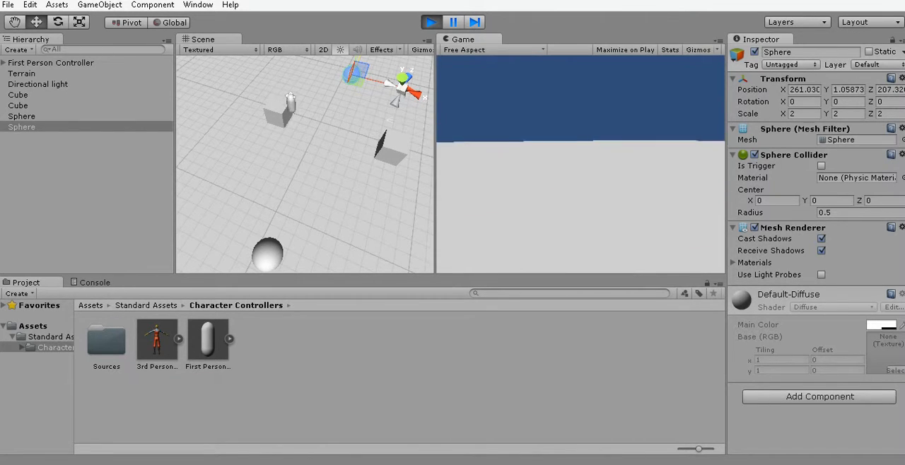
pyautogui.press('w')
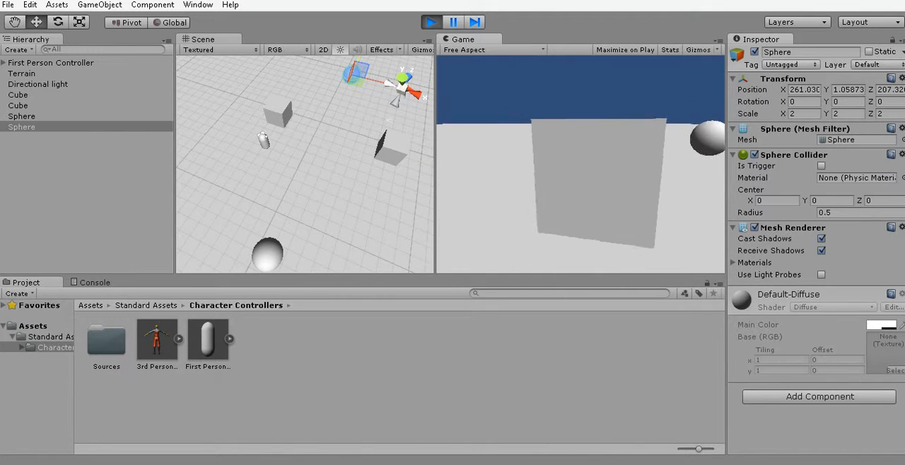
pyautogui.hotkey('ctrl', 'p')
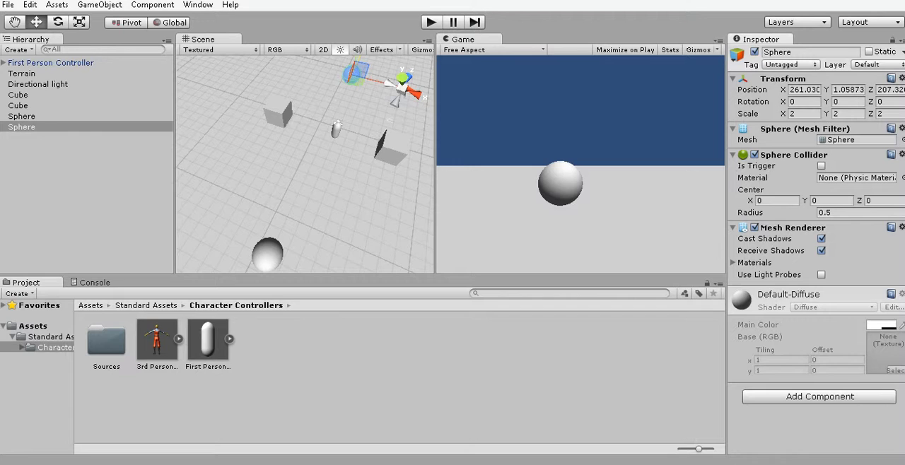
# Create a new folder named Level Design in the project's Assets folder.
pyautogui.scroll(-9, 305, 164)
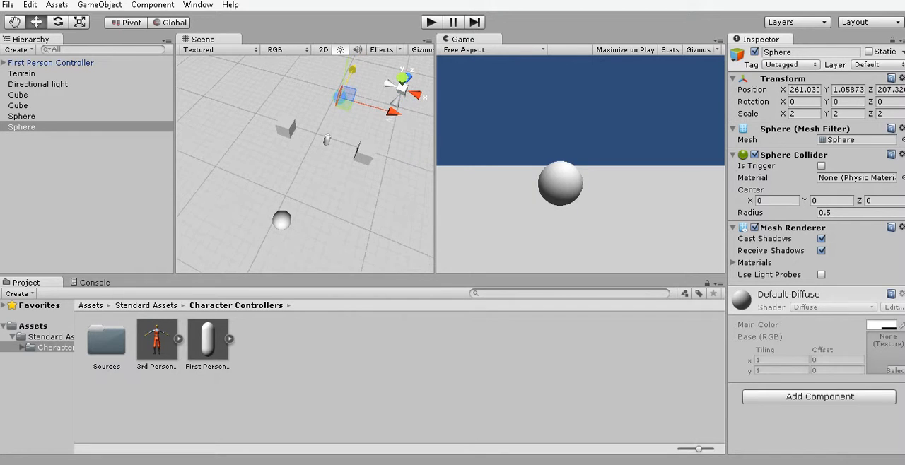
pyautogui.click(34, 326)
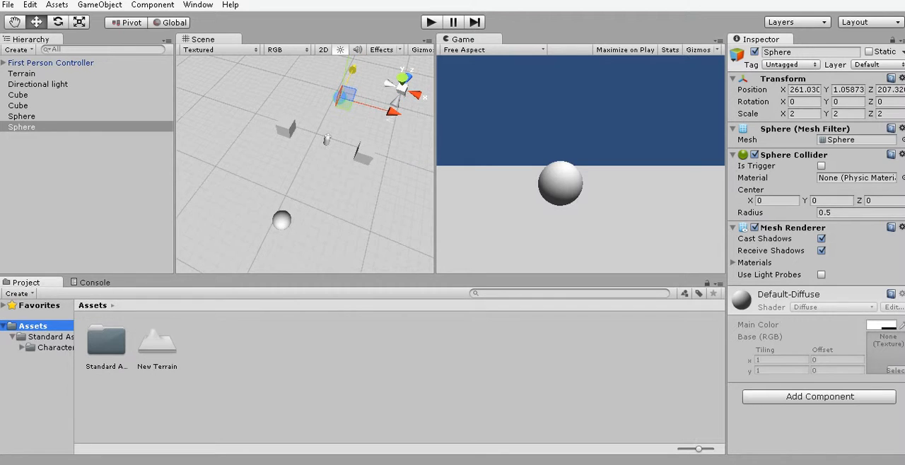
pyautogui.rightClick(211, 335)
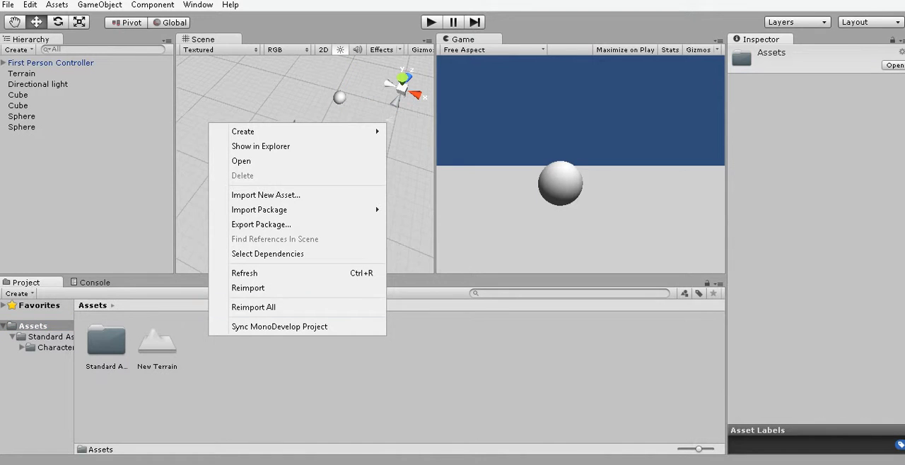
pyautogui.moveTo(297, 131)
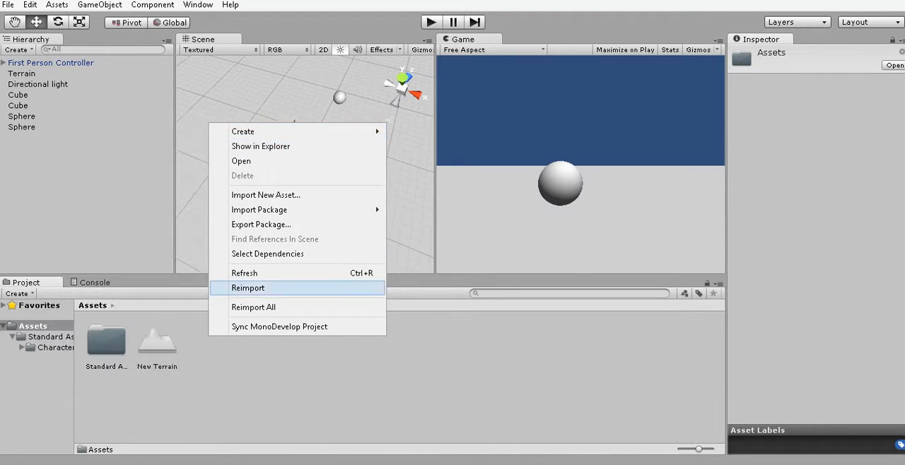
pyautogui.click(213, 343)
pyautogui.rightClick(213, 343)
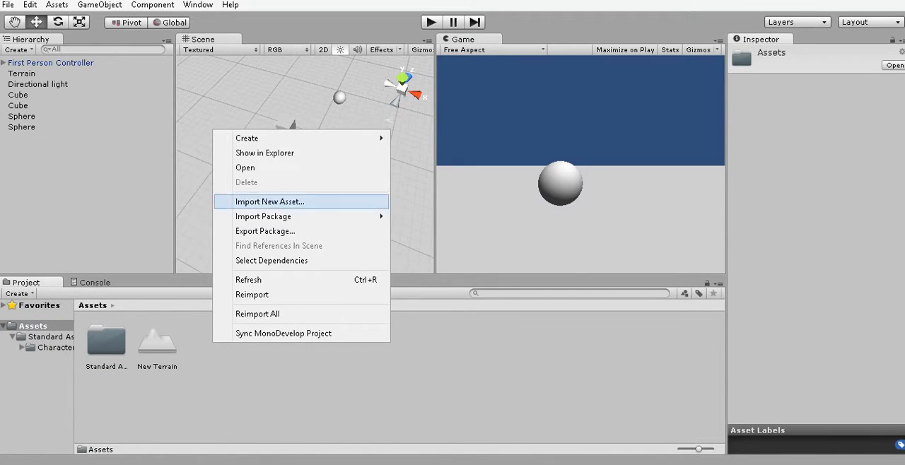
pyautogui.moveTo(255, 139)
pyautogui.click(85, 138)
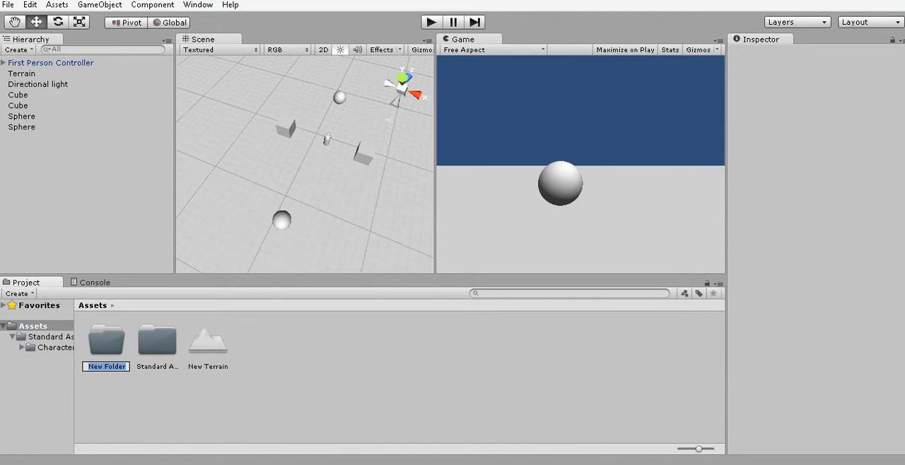
pyautogui.write('Level Design')
pyautogui.press('Return')
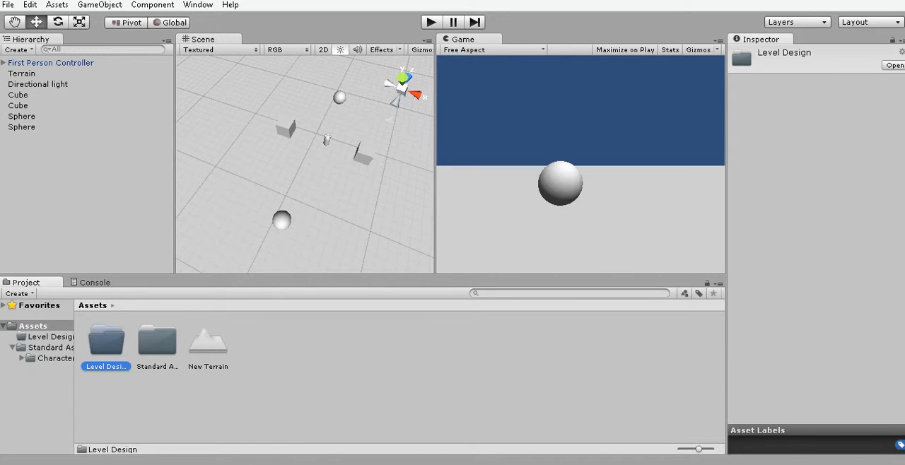
# Move the New Terrain asset into the Level Design folder.
pyautogui.click(208, 345)
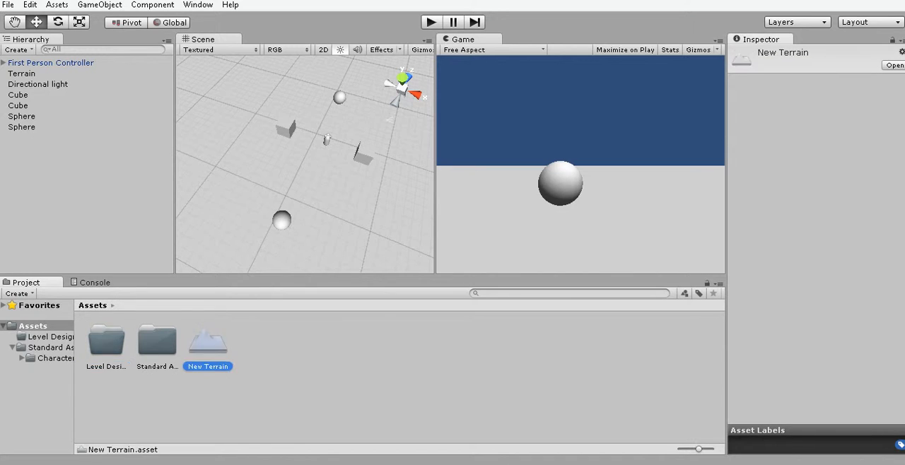
pyautogui.rightClick(208, 362)
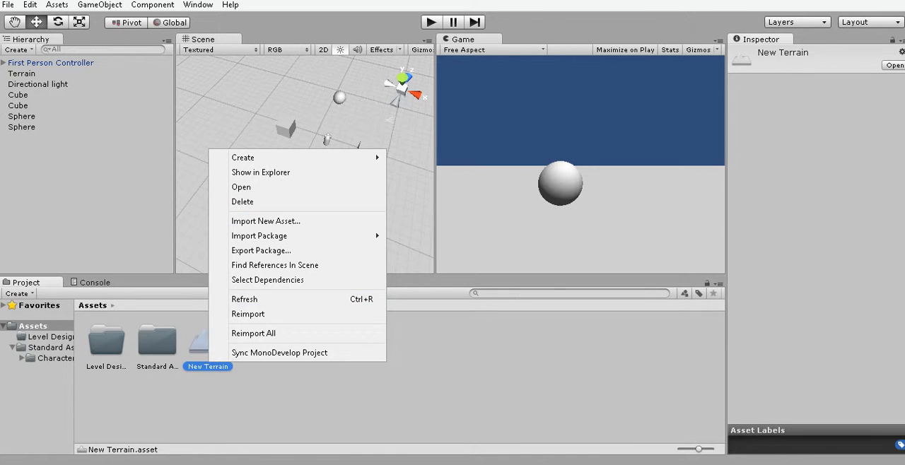
pyautogui.click(225, 402)
pyautogui.click(208, 345)
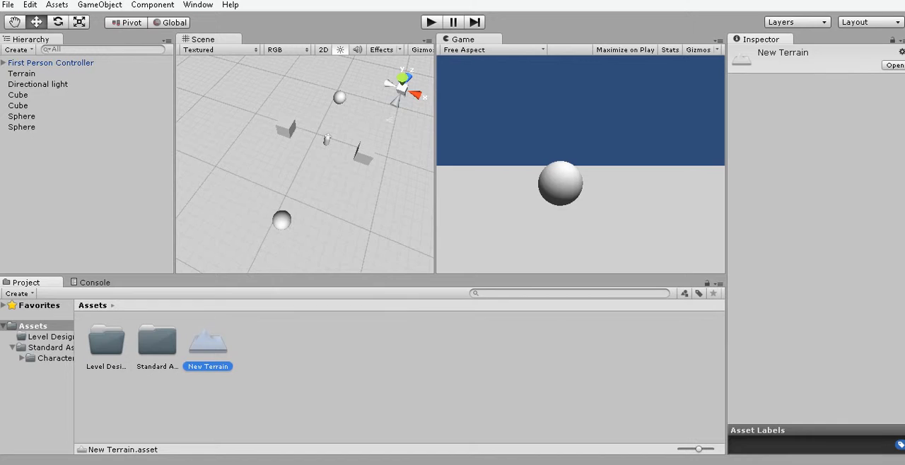
pyautogui.moveTo(208, 345); pyautogui.dragTo(107, 343)
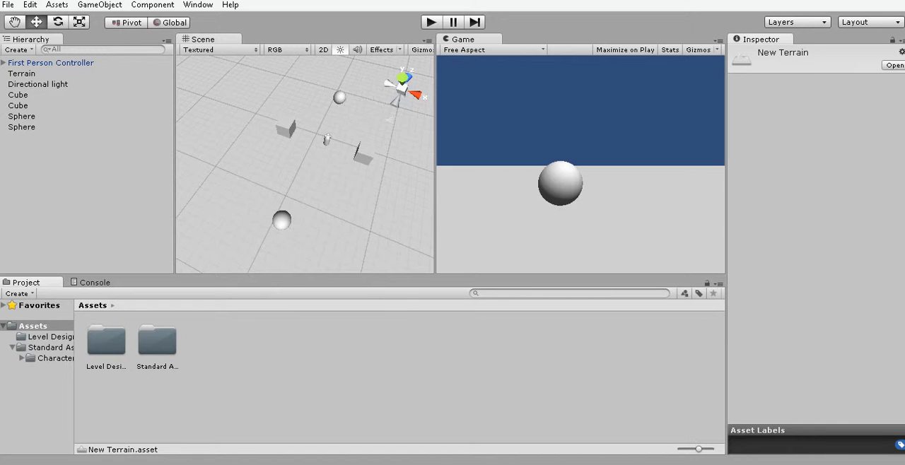
# Create an empty game object in the scene and rename it World Objects.
pyautogui.rightClick(63, 116)
pyautogui.rightClick(25, 174)
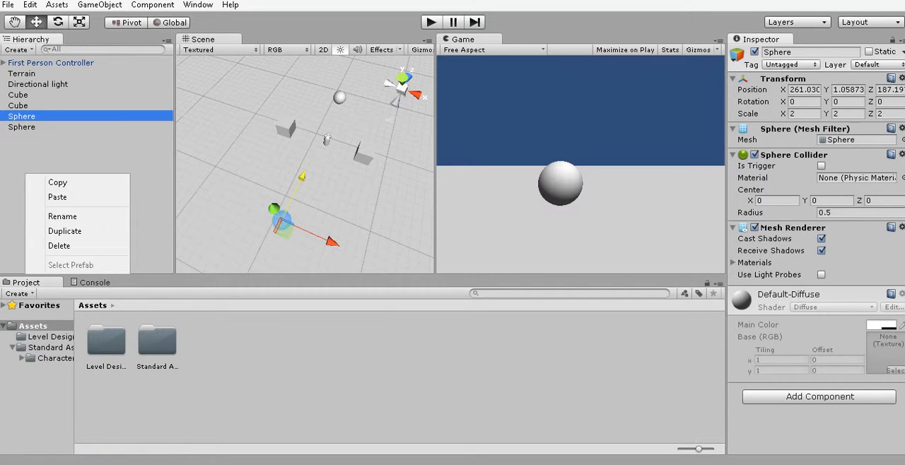
pyautogui.click(99, 5)
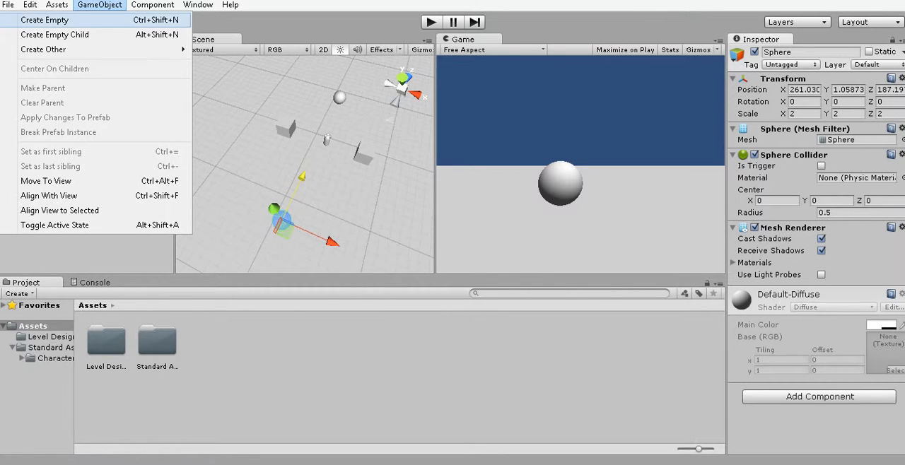
pyautogui.click(45, 20)
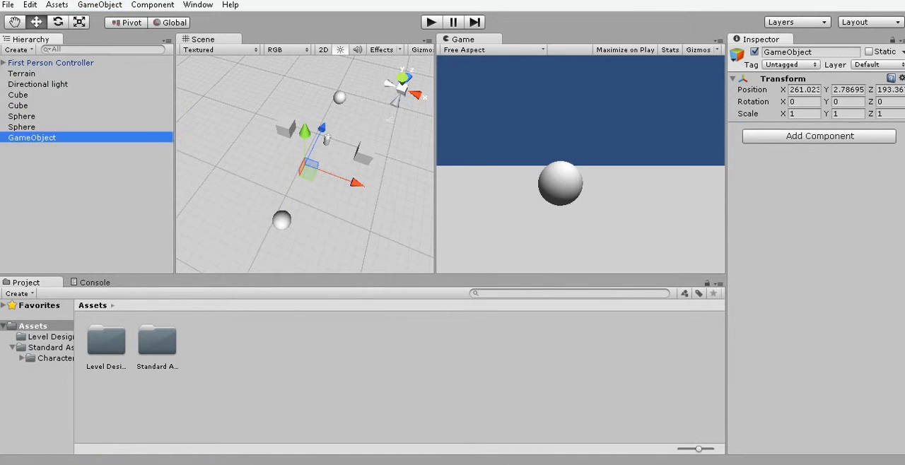
pyautogui.rightClick(36, 137)
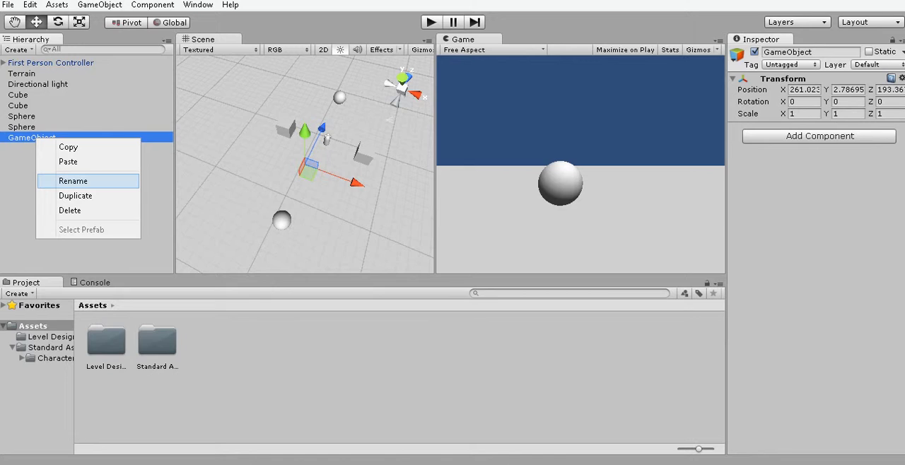
pyautogui.click(72, 180)
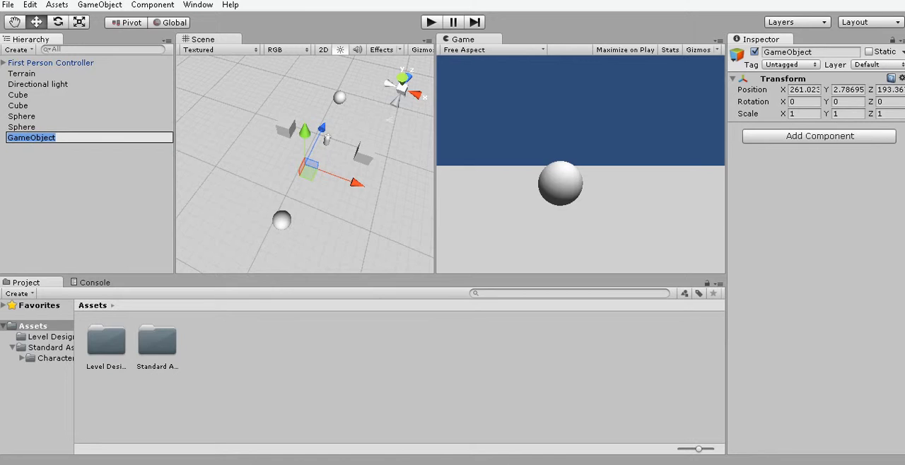
pyautogui.press('BackSpace')
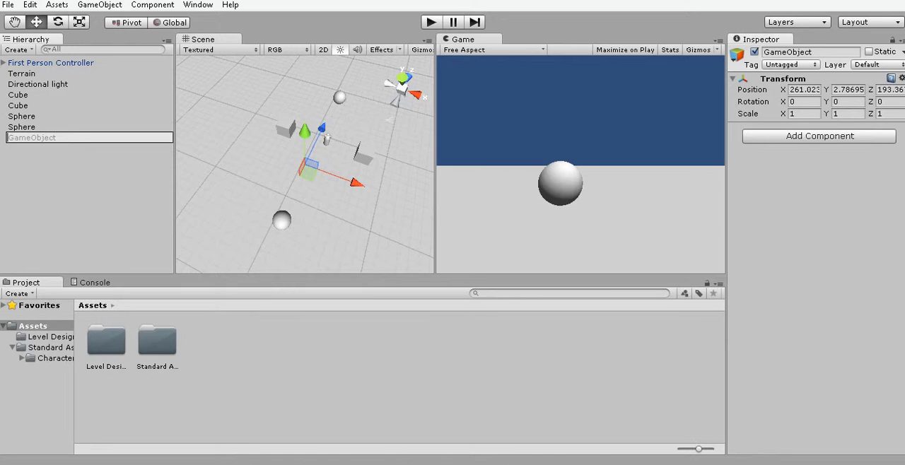
pyautogui.write('World Objects')
pyautogui.press('Return')
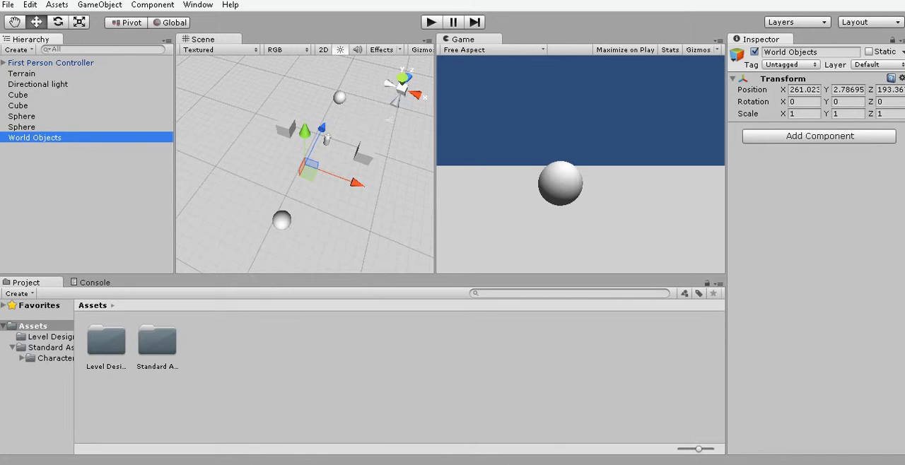
# Parent both spheres, both cubes and the Directional light under World Objects, and collapse the group.
pyautogui.moveTo(22, 127)
pyautogui.mouseDown()
pyautogui.moveTo(31, 138)
pyautogui.moveTo(29, 116)
pyautogui.mouseUp()
pyautogui.click(20, 105)
pyautogui.moveTo(20, 94)
pyautogui.mouseDown()
pyautogui.moveTo(29, 106)
pyautogui.moveTo(34, 94)
pyautogui.mouseUp()
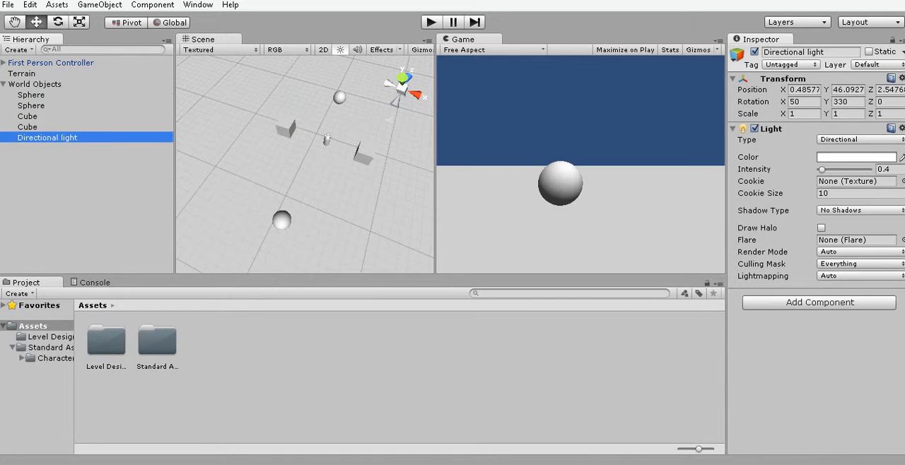
pyautogui.click(3, 85)
# Rename the First Person Controller object as Player.
pyautogui.rightClick(71, 63)
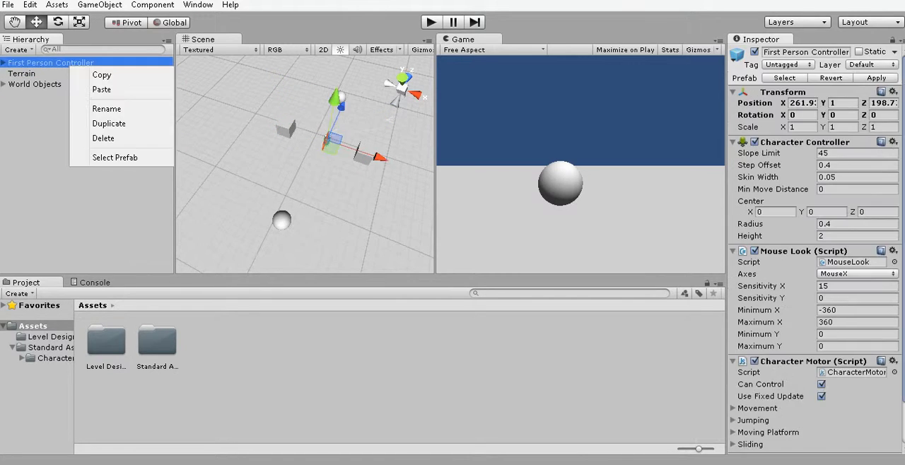
pyautogui.click(99, 109)
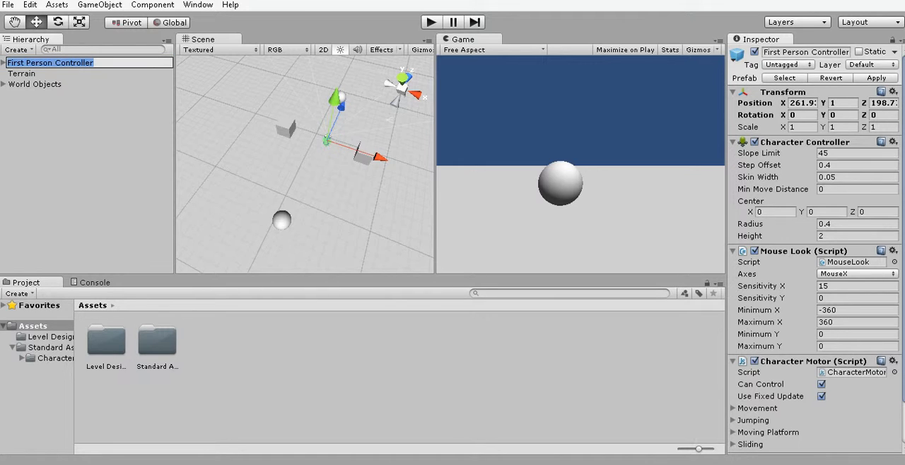
pyautogui.write('Player')
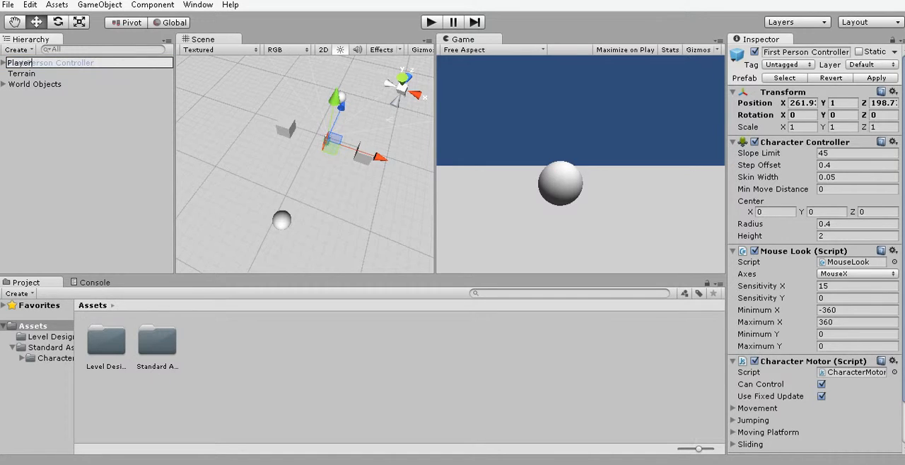
pyautogui.press('Return')
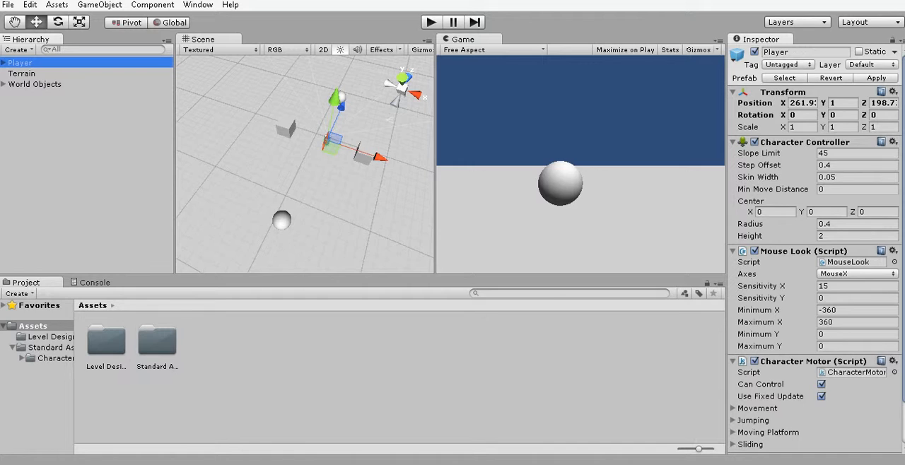
# Rename the Terrain object in the hierarchy as Level.
pyautogui.rightClick(25, 73)
pyautogui.click(53, 119)
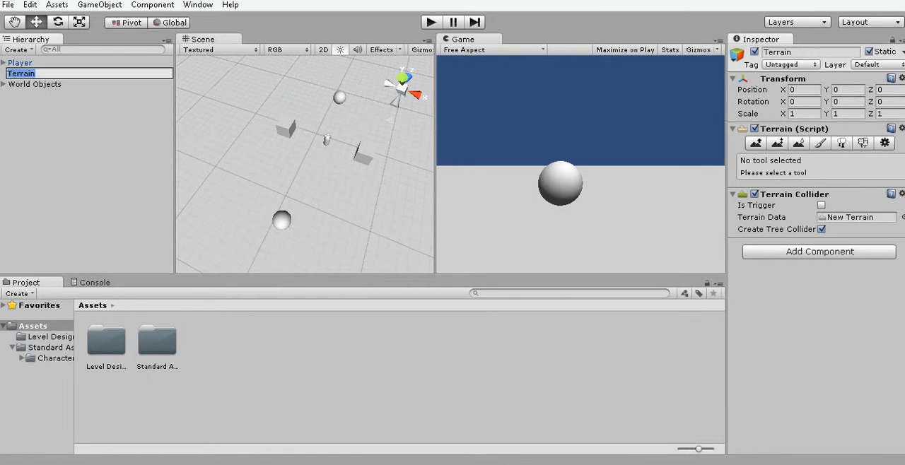
pyautogui.write('Level')
pyautogui.press('Return')
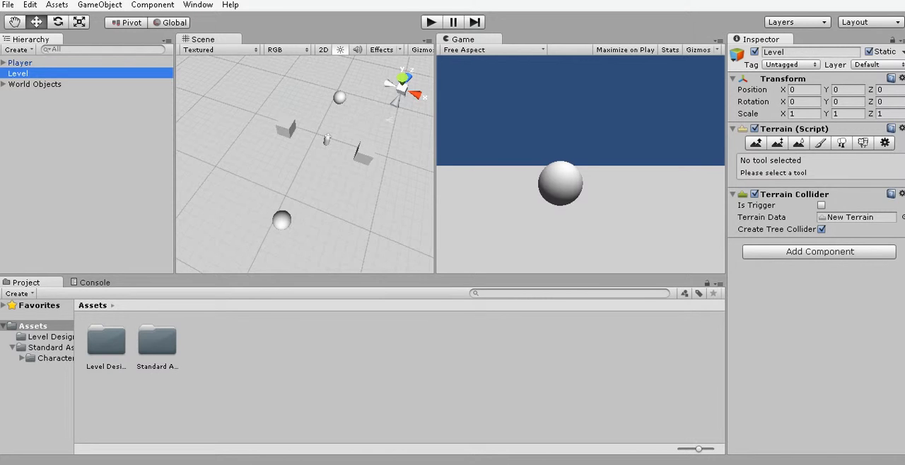
# Deselect the Level object and collapse the Standard Assets folder in the project's folder tree.
pyautogui.scroll(-3, 306, 164)
pyautogui.moveTo(283, 184); pyautogui.dragTo(382, 145, button='middle')
pyautogui.moveTo(290, 184); pyautogui.dragTo(361, 148, button='right')
pyautogui.moveTo(346, 163); pyautogui.dragTo(293, 208, button='middle')
pyautogui.scroll(3, 293, 208)
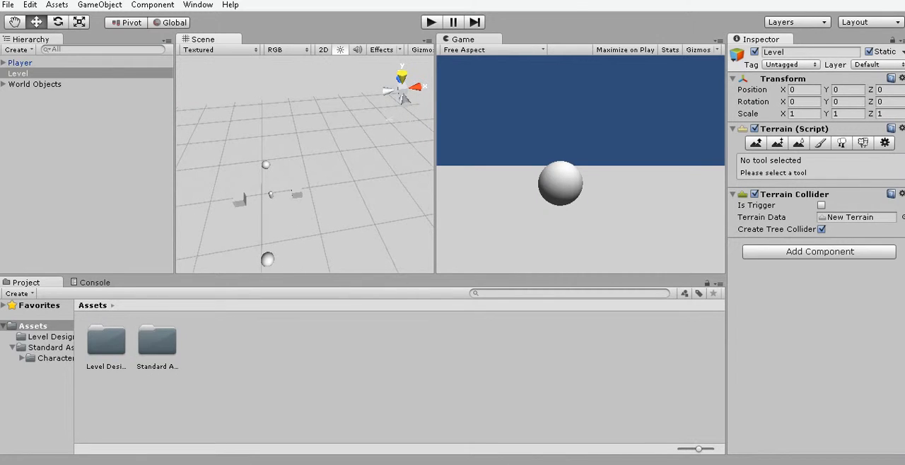
pyautogui.click(353, 76)
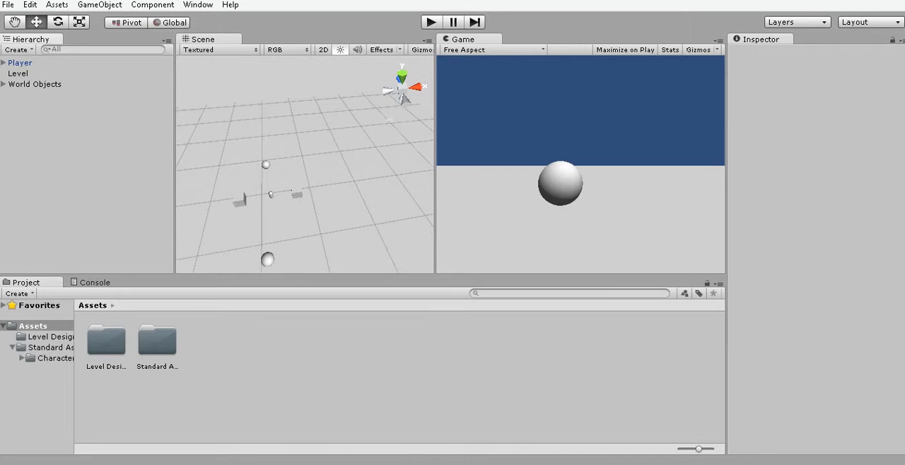
pyautogui.scroll(-3, 293, 183)
pyautogui.scroll(4, 294, 184)
pyautogui.moveTo(294, 183); pyautogui.dragTo(340, 176, button='middle')
pyautogui.scroll(2, 304, 164)
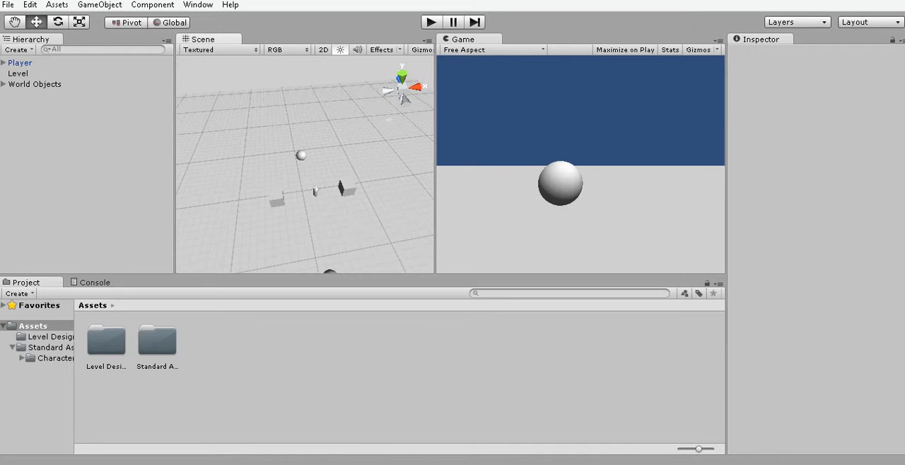
pyautogui.click(12, 348)
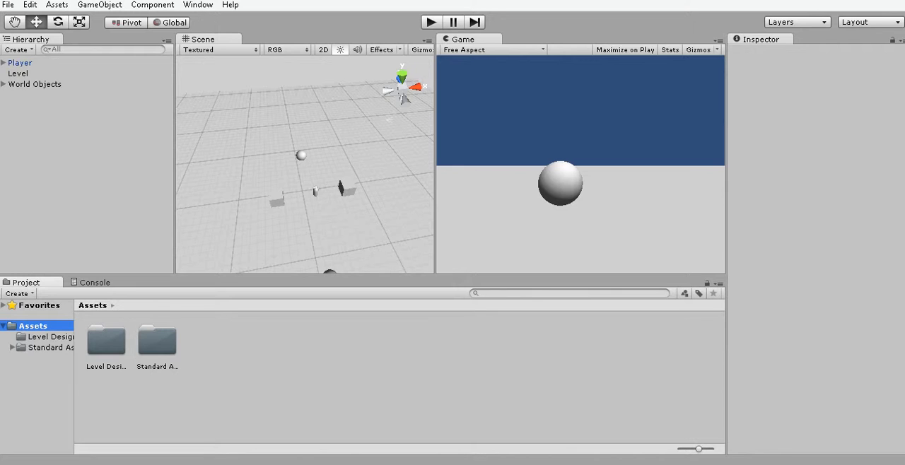
# Examine the player, spheres and cubes on the terrain up close and from several angles in the scene.
pyautogui.moveTo(304, 164); pyautogui.dragTo(328, 218, button='right')
pyautogui.scroll(2, 305, 164)
pyautogui.scroll(2, 304, 164)
pyautogui.moveTo(304, 164); pyautogui.dragTo(313, 149, button='right')
pyautogui.scroll(1, 305, 164)
pyautogui.moveTo(305, 164)
pyautogui.mouseDown(button='middle')
pyautogui.moveTo(311, 181)
pyautogui.moveTo(296, 156)
pyautogui.mouseUp(button='middle')
pyautogui.scroll(1, 296, 156)
pyautogui.moveTo(297, 159); pyautogui.dragTo(289, 184, button='right')
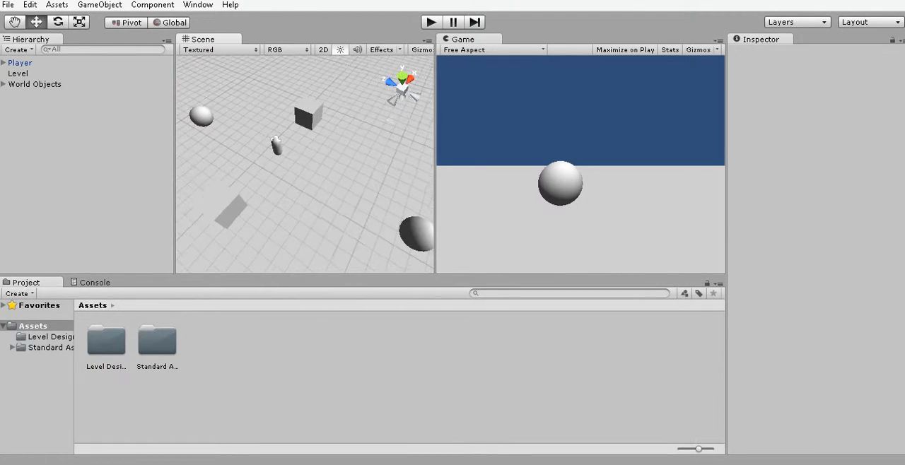
pyautogui.moveTo(289, 184); pyautogui.dragTo(273, 183, button='middle')
pyautogui.moveTo(318, 166); pyautogui.dragTo(267, 165, button='right')
pyautogui.moveTo(267, 166); pyautogui.dragTo(254, 162, button='middle')
pyautogui.scroll(-1, 255, 164)
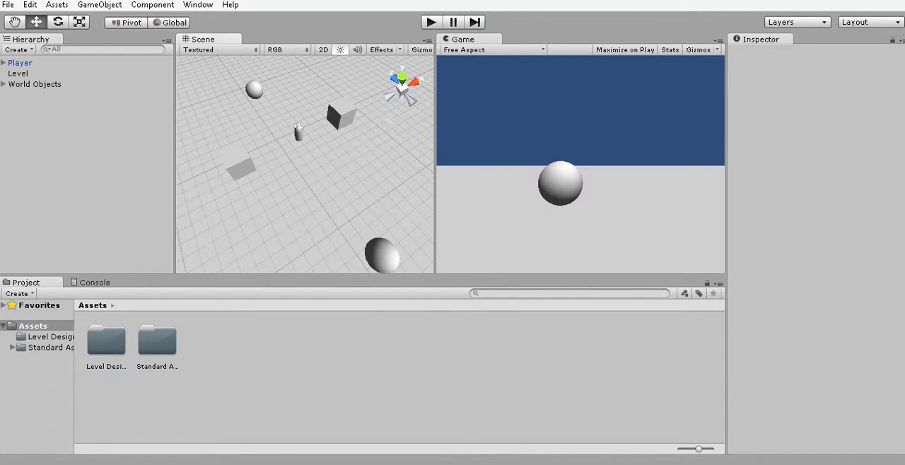